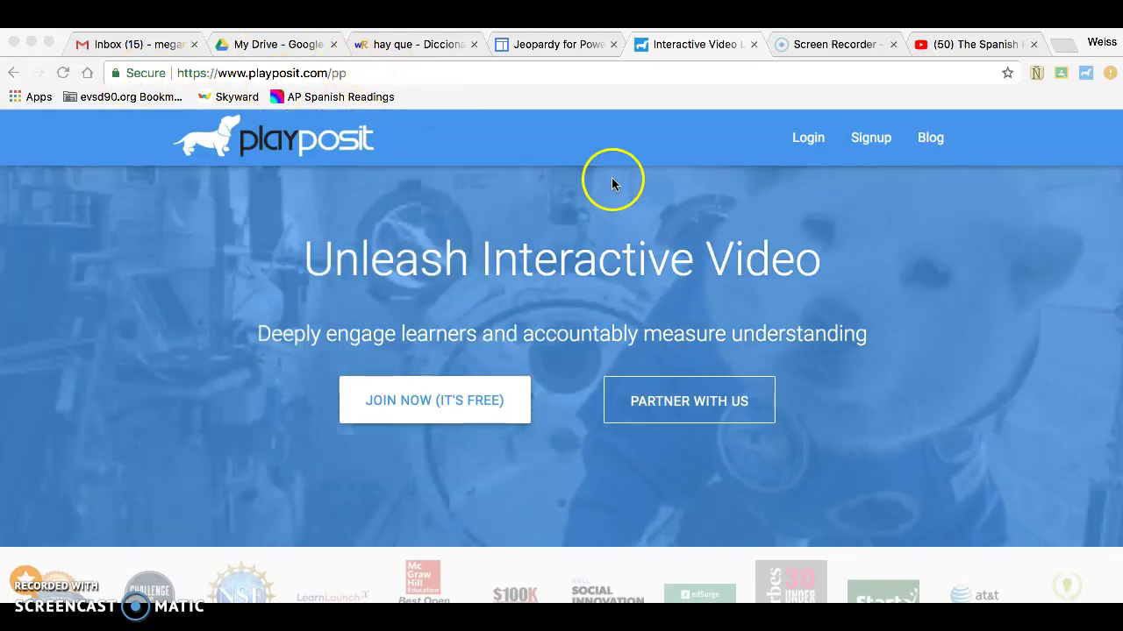
Step: Join PlayPosit through Google single sign-on, choosing the school account and allowing the requested account access
{"action": "left_click", "coordinate": [418, 402]}
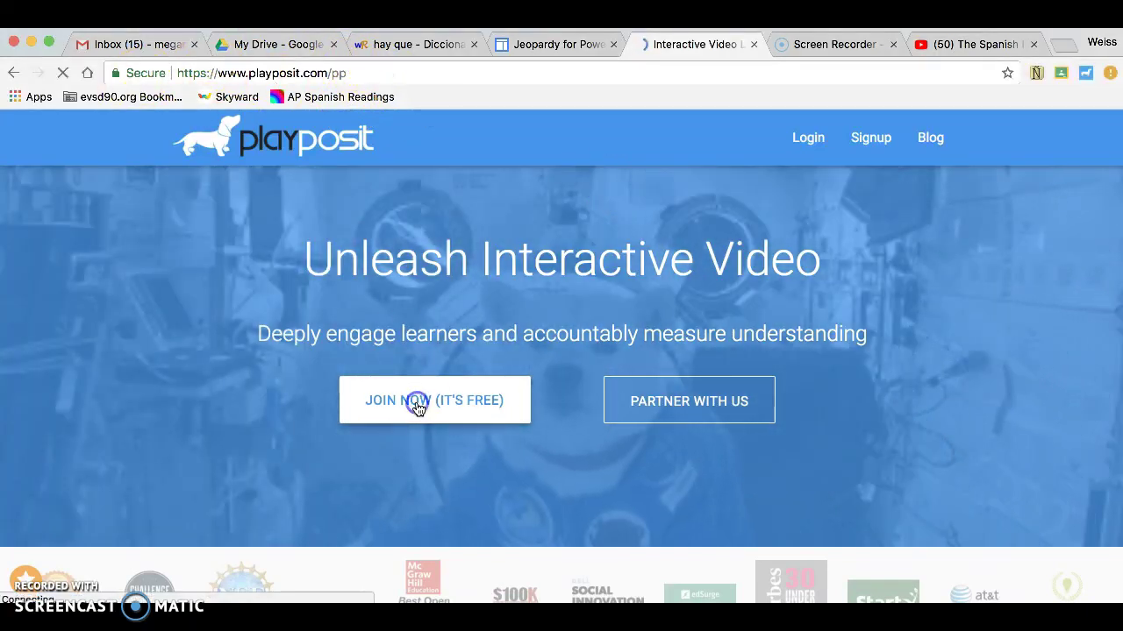
{"action": "scroll", "coordinate": [829, 386], "scroll_direction": "down", "scroll_amount": 2}
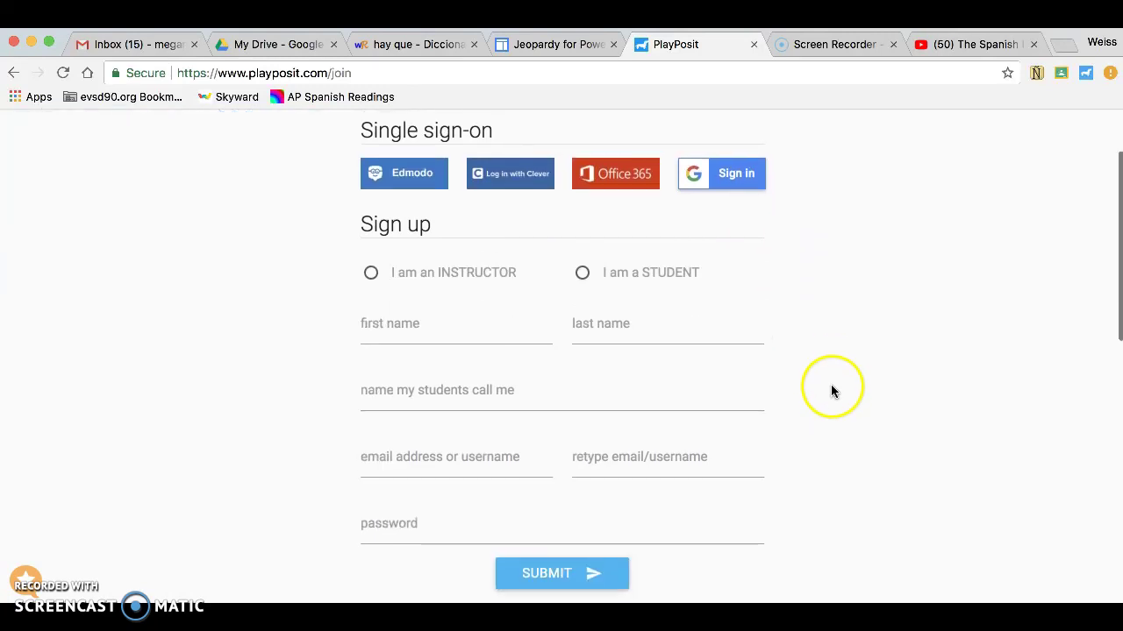
{"action": "scroll", "coordinate": [831, 384], "scroll_direction": "down", "scroll_amount": 1}
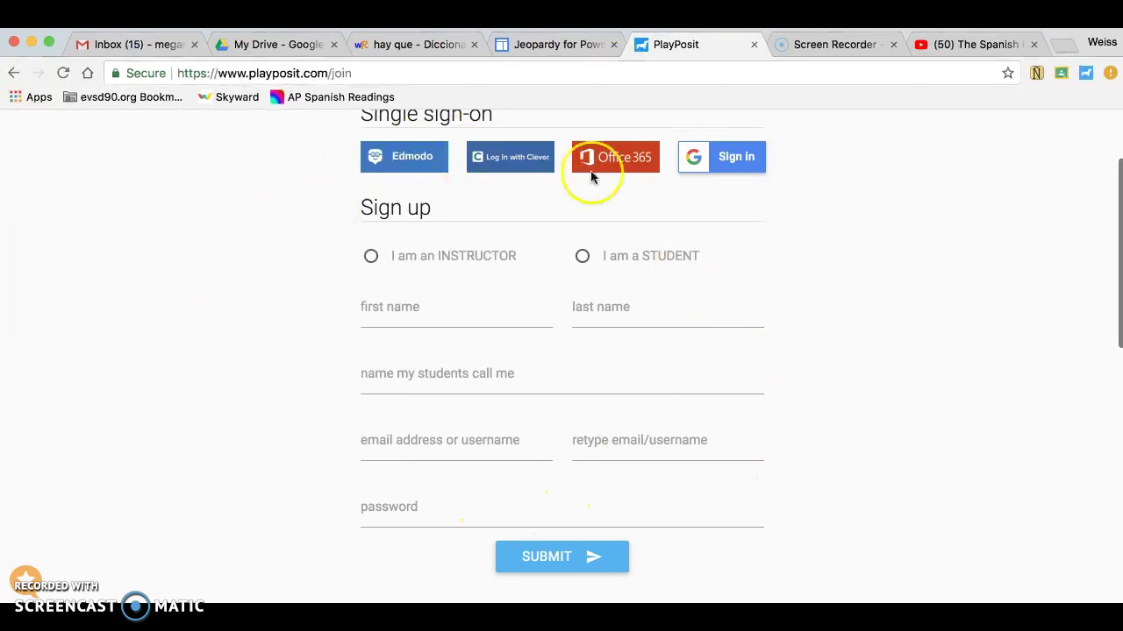
{"action": "left_click", "coordinate": [722, 167]}
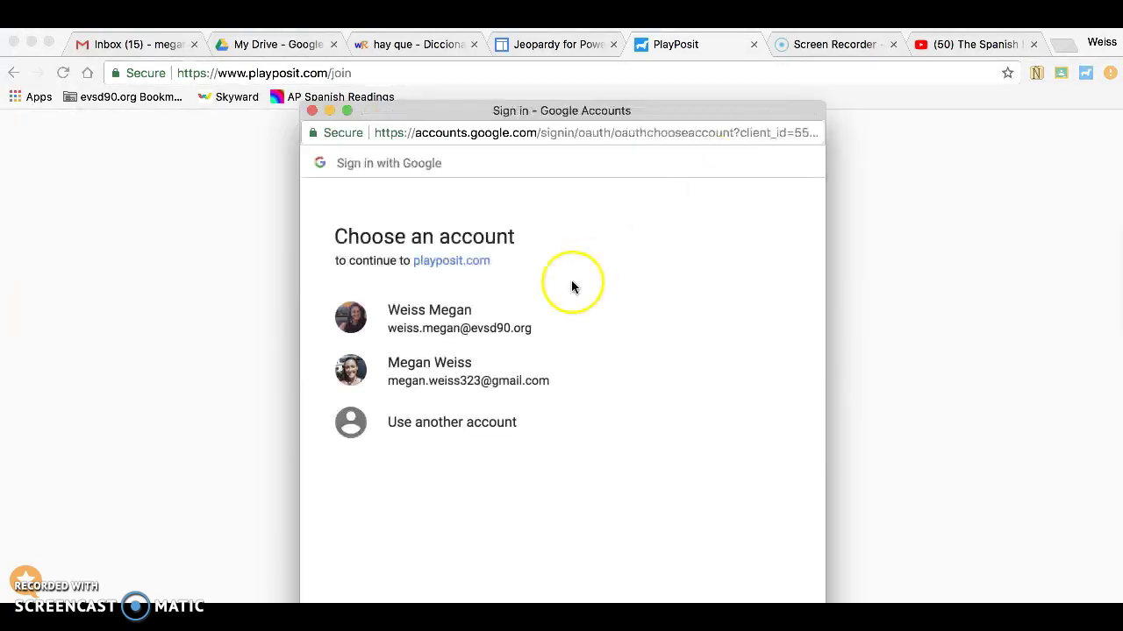
{"action": "left_click", "coordinate": [442, 342]}
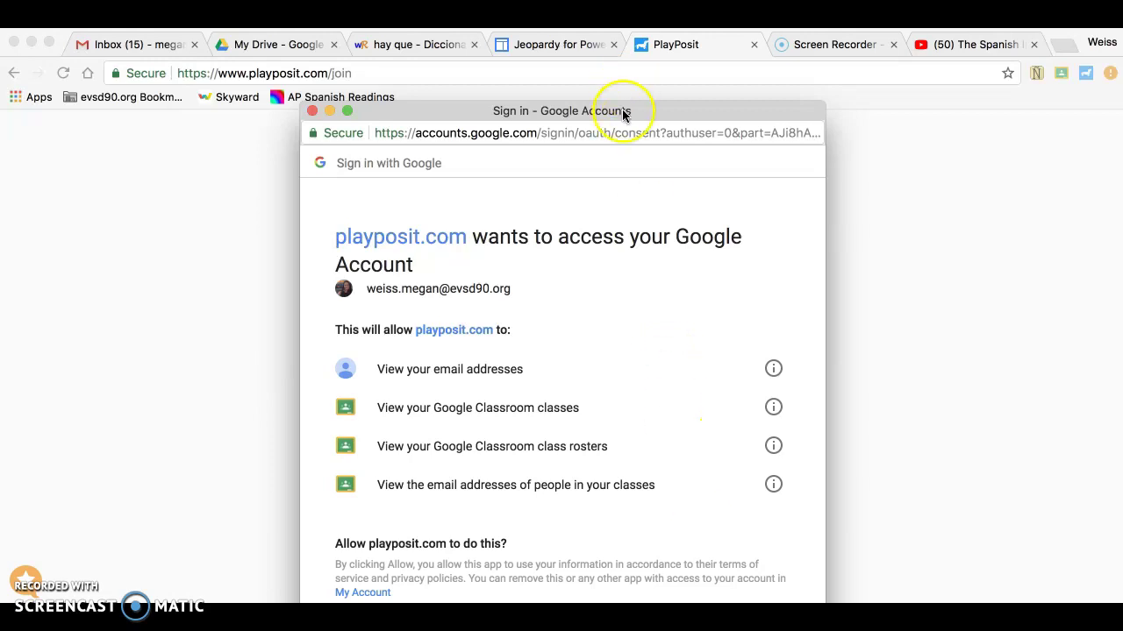
{"action": "left_click_drag", "start_coordinate": [625, 110], "coordinate": [617, 36]}
{"action": "left_click", "coordinate": [733, 572]}
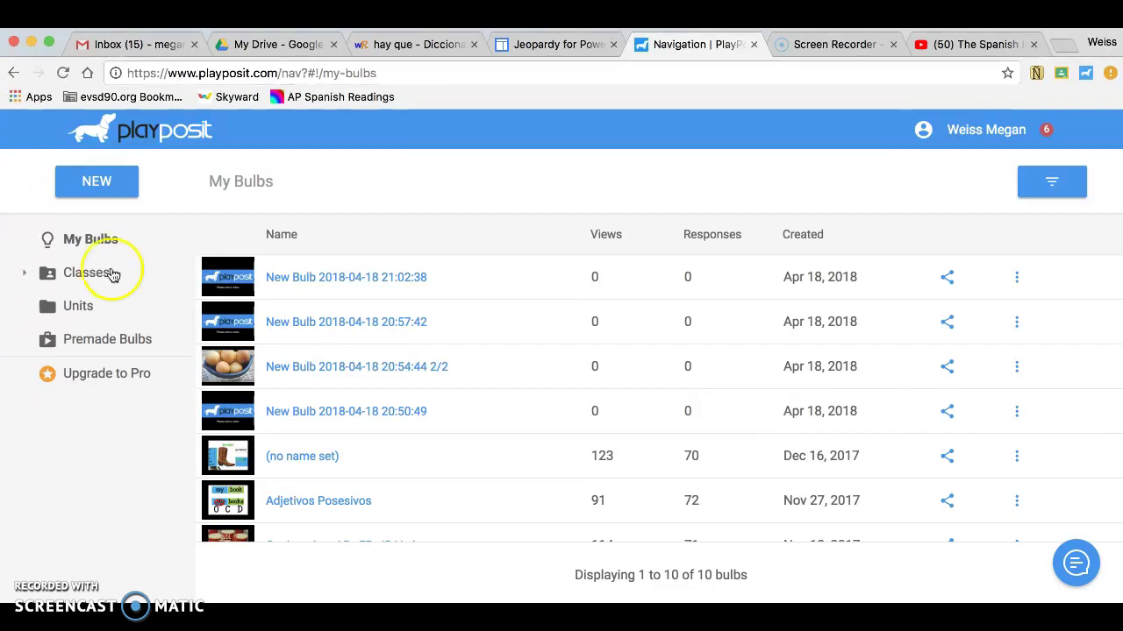
Step: Create a class named Example with Light Purple as its default folder color
{"action": "left_click", "coordinate": [92, 186]}
{"action": "left_click", "coordinate": [116, 271]}
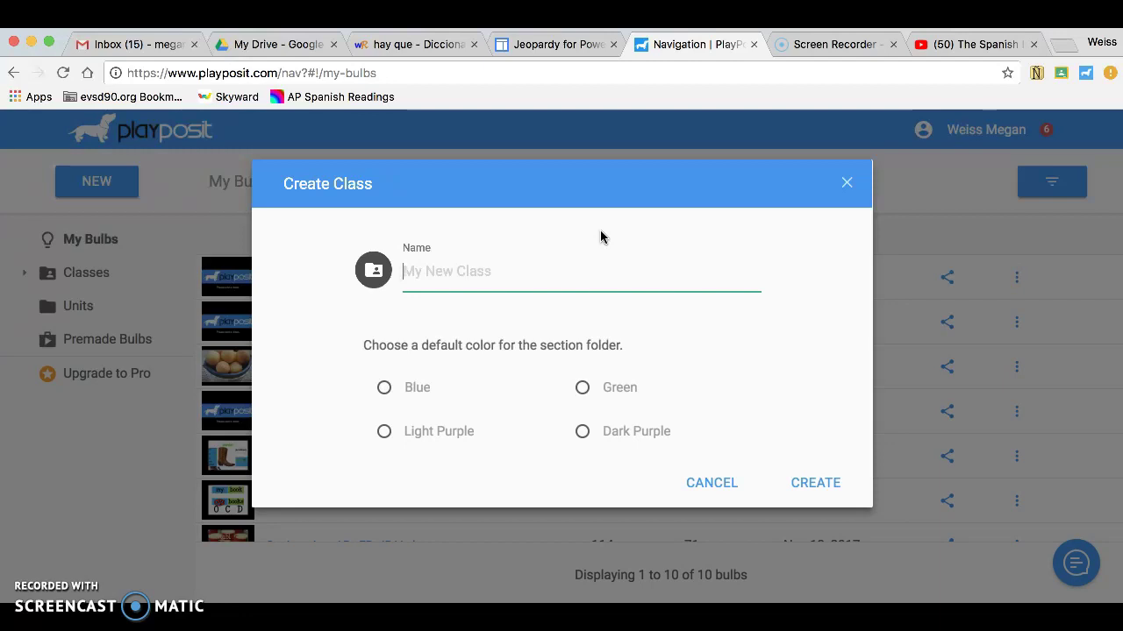
{"action": "type", "text": "Example"}
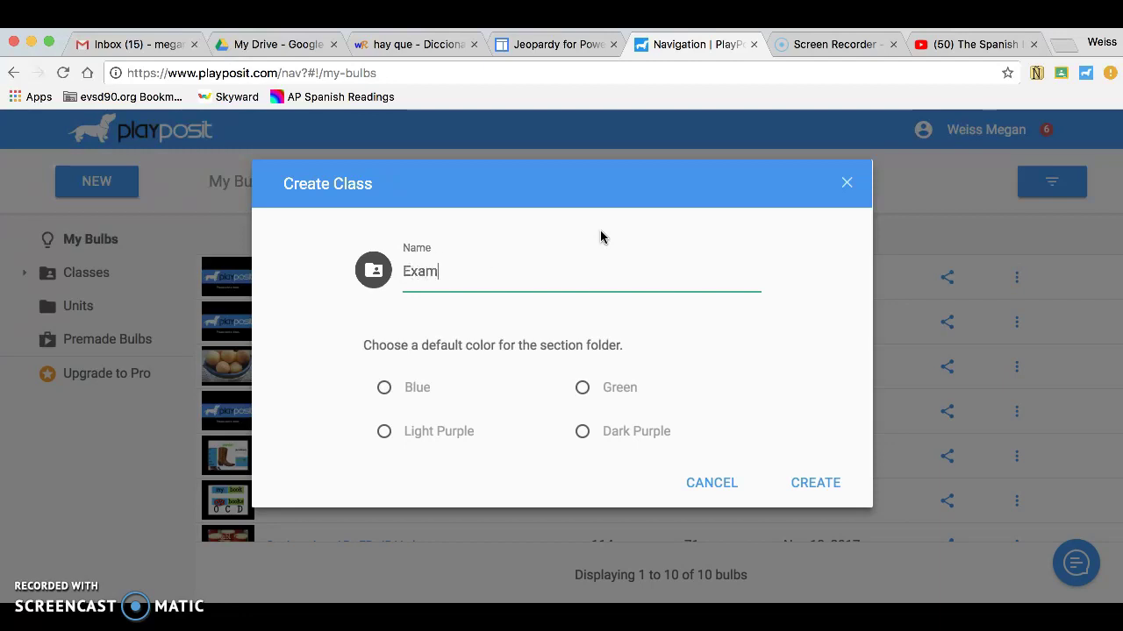
{"action": "left_click", "coordinate": [384, 431]}
{"action": "left_click", "coordinate": [798, 468]}
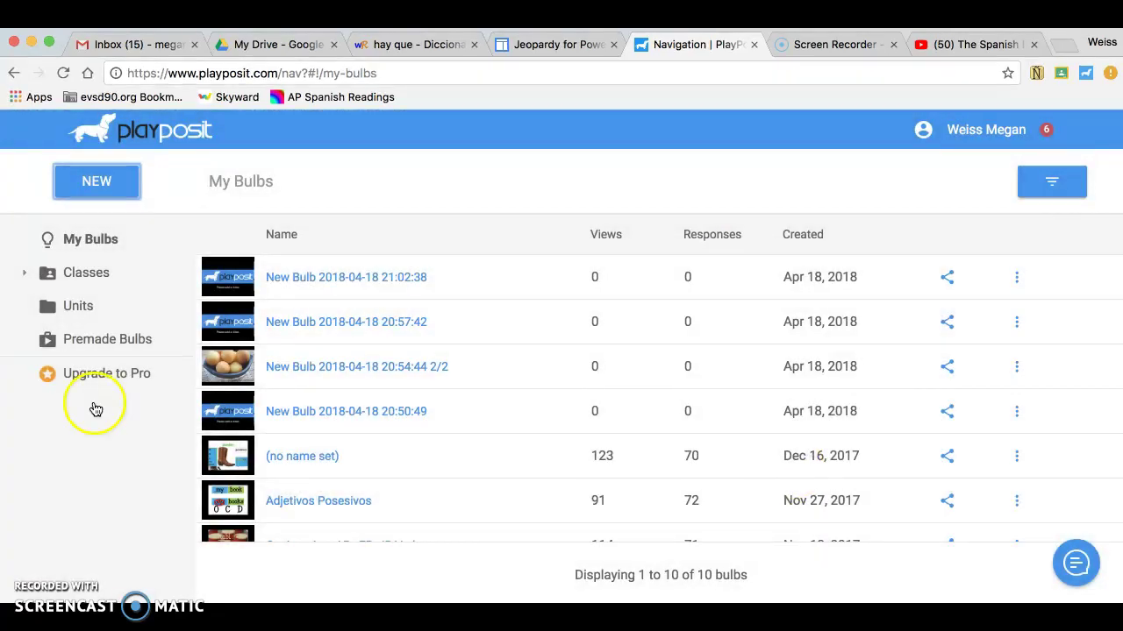
Step: Open the Example class from the list of classes and show its student roster
{"action": "left_click", "coordinate": [81, 277]}
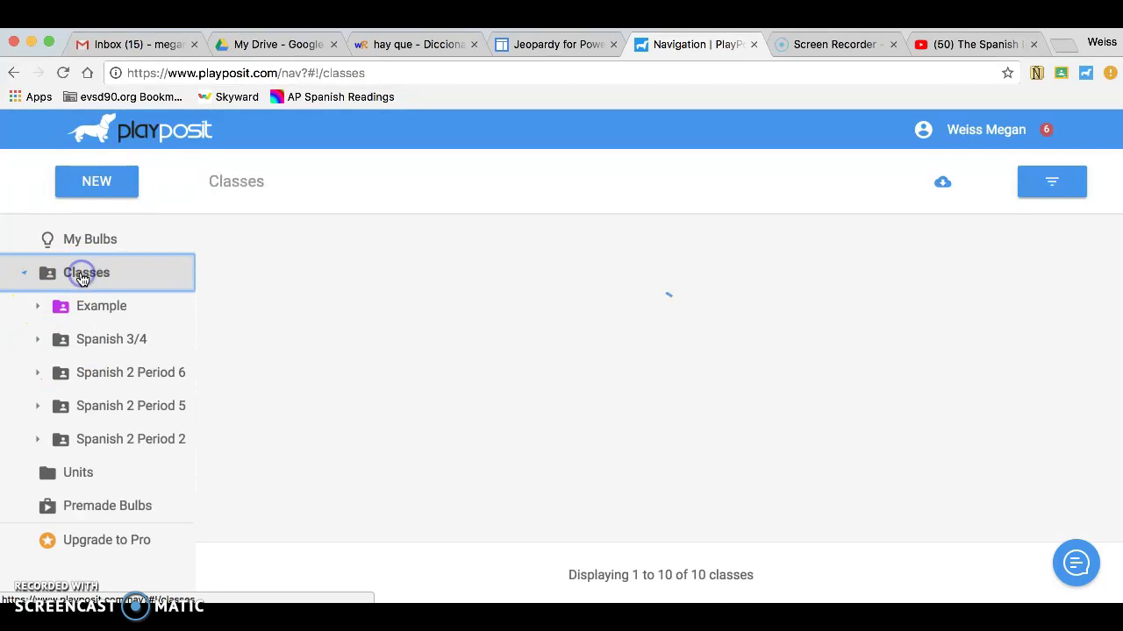
{"action": "left_click", "coordinate": [93, 310]}
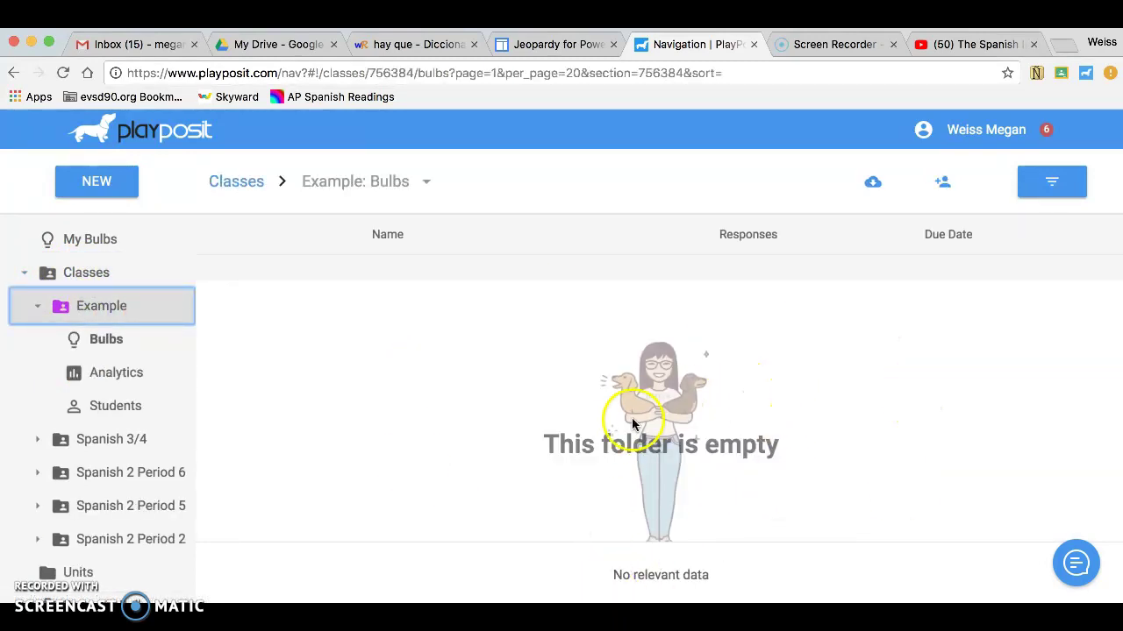
{"action": "scroll", "coordinate": [628, 421], "scroll_direction": "down", "scroll_amount": 1}
{"action": "scroll", "coordinate": [628, 428], "scroll_direction": "up", "scroll_amount": 1}
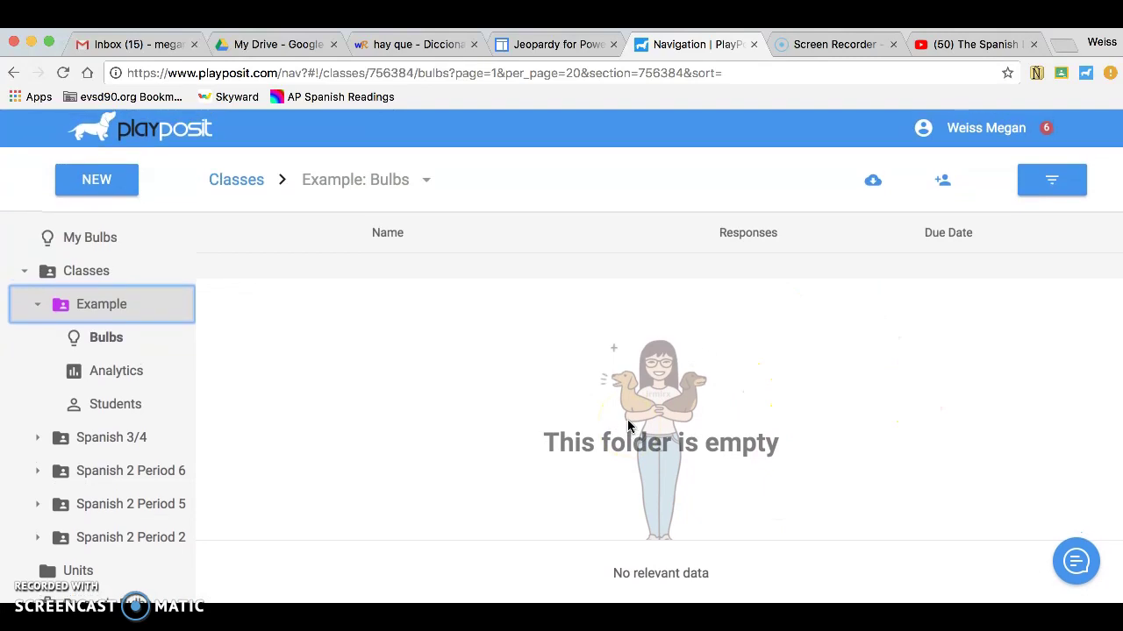
{"action": "left_click", "coordinate": [499, 427]}
{"action": "left_click", "coordinate": [137, 409]}
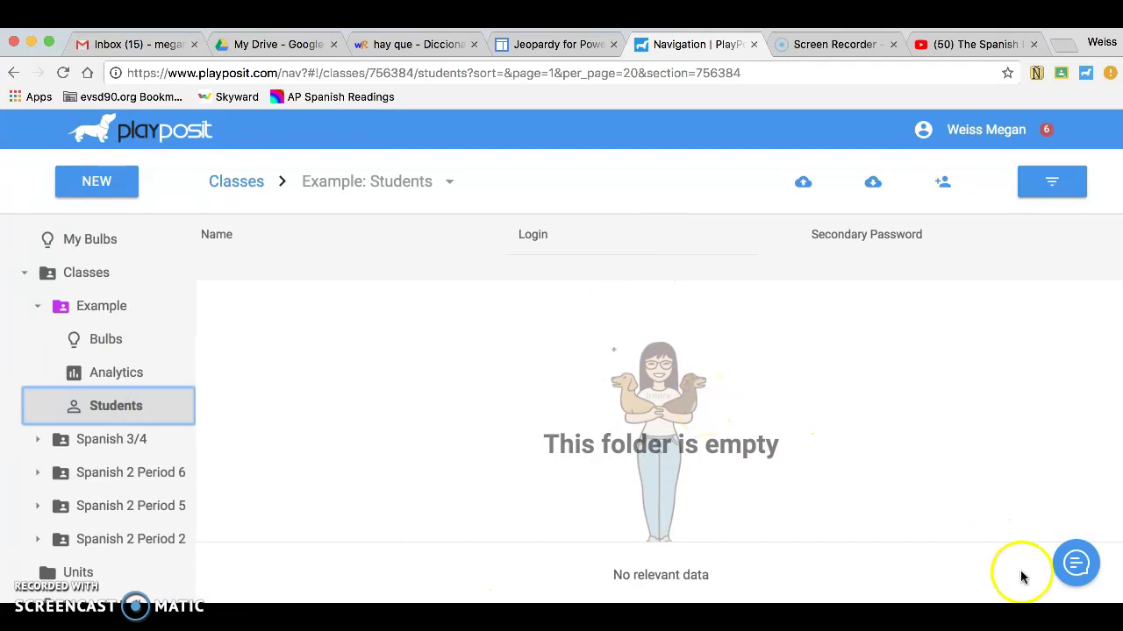
Step: Show the Example class's enrollment details, highlight the class code and the class URL, and close them
{"action": "left_click", "coordinate": [935, 185]}
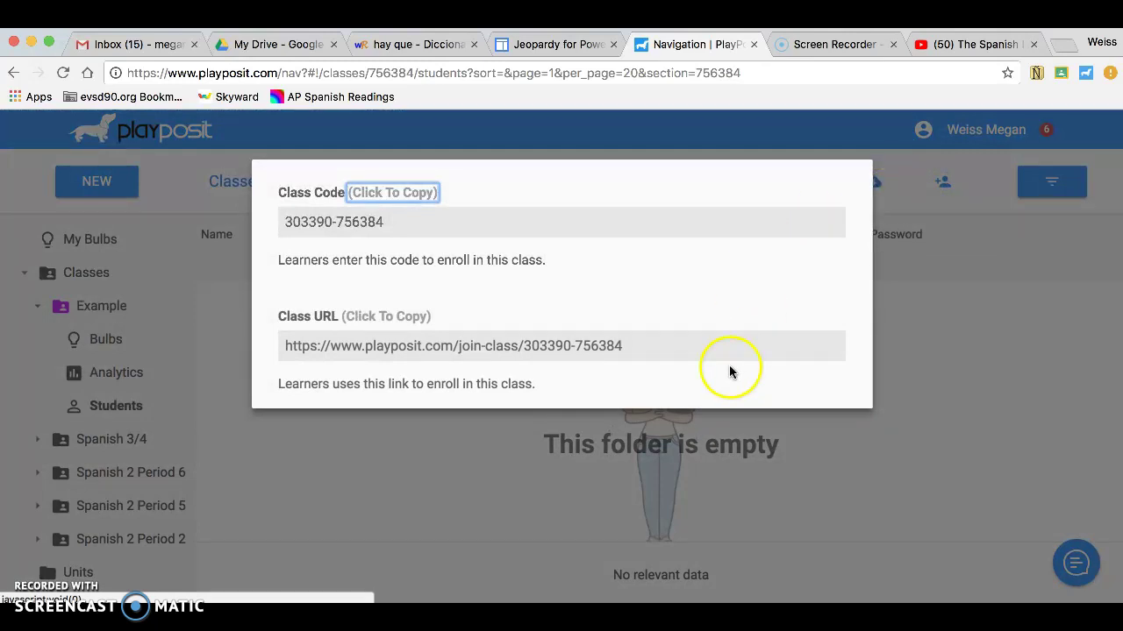
{"action": "left_click", "coordinate": [956, 356]}
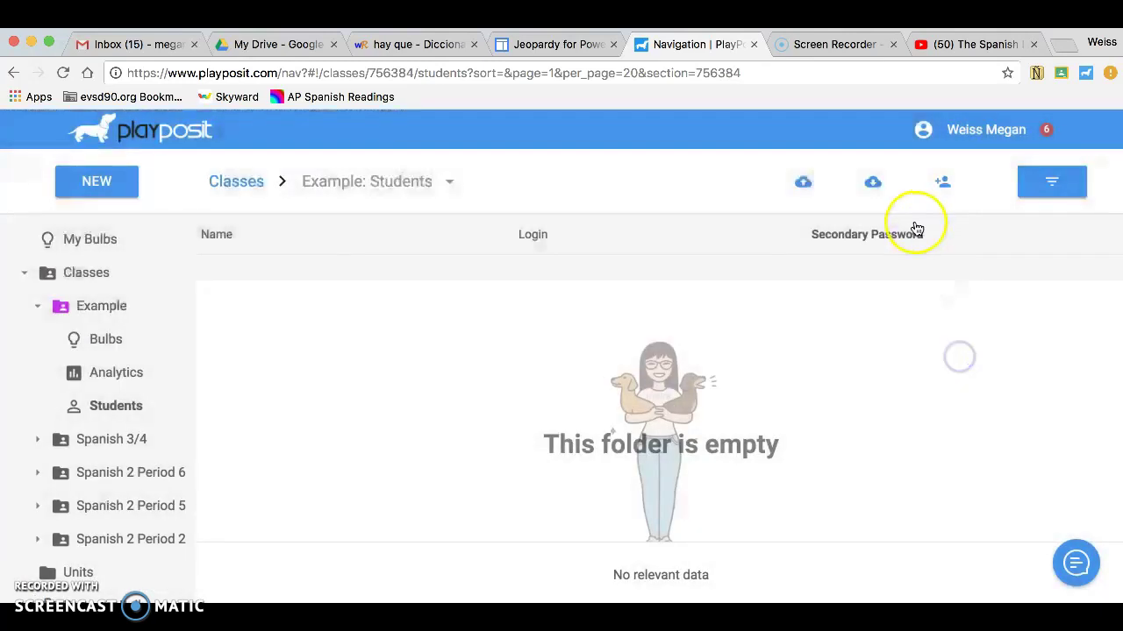
{"action": "left_click", "coordinate": [938, 185]}
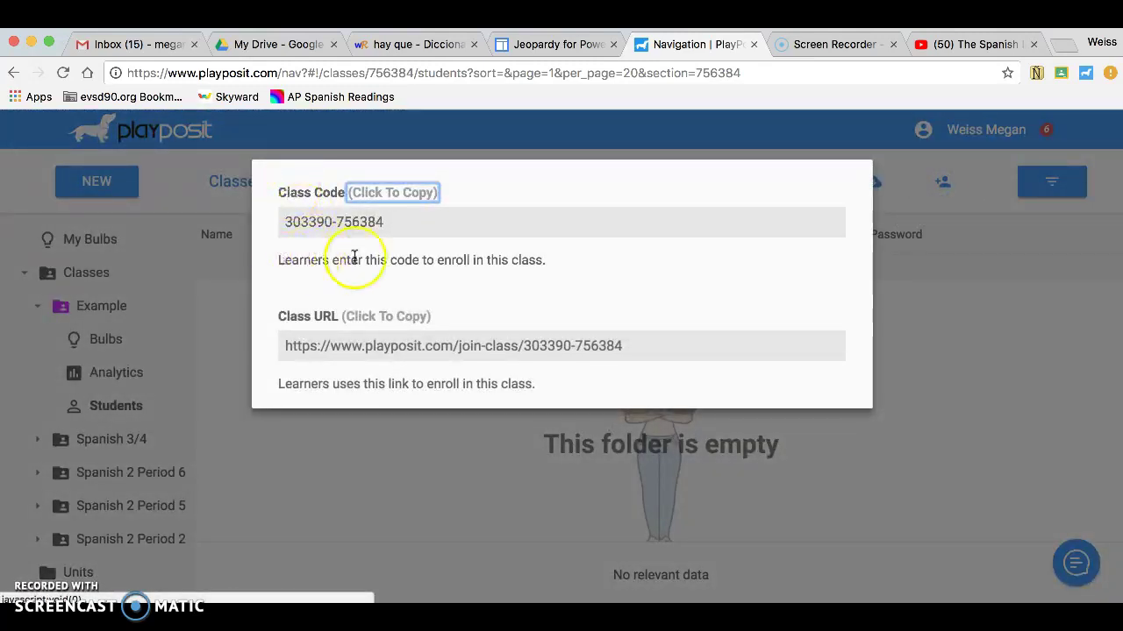
{"action": "left_click_drag", "start_coordinate": [421, 226], "coordinate": [280, 216]}
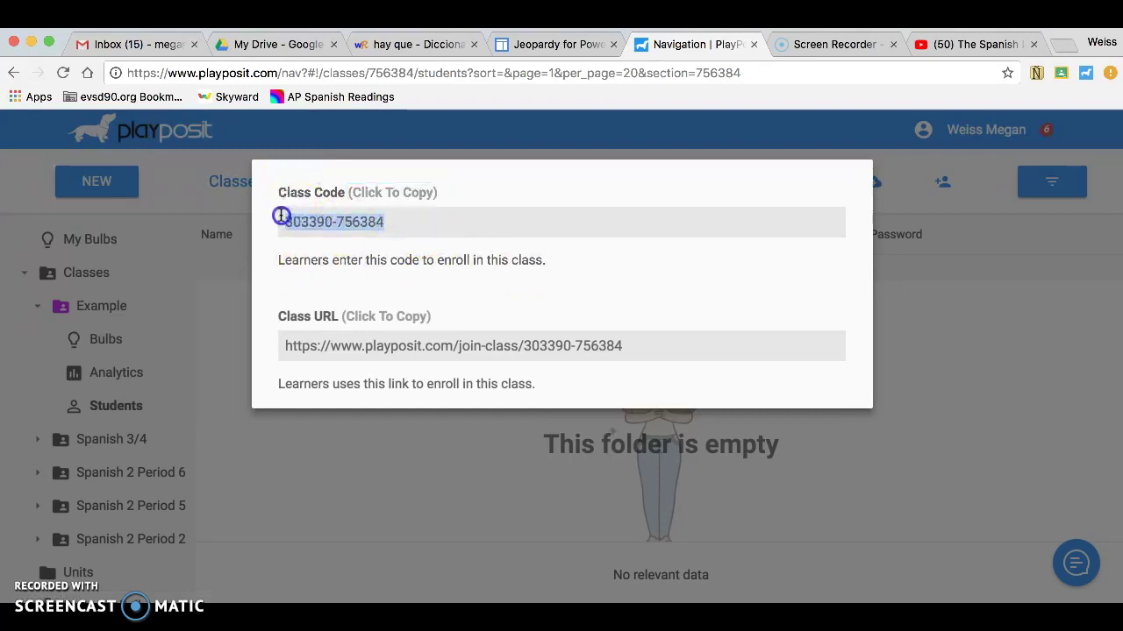
{"action": "left_click", "coordinate": [331, 345]}
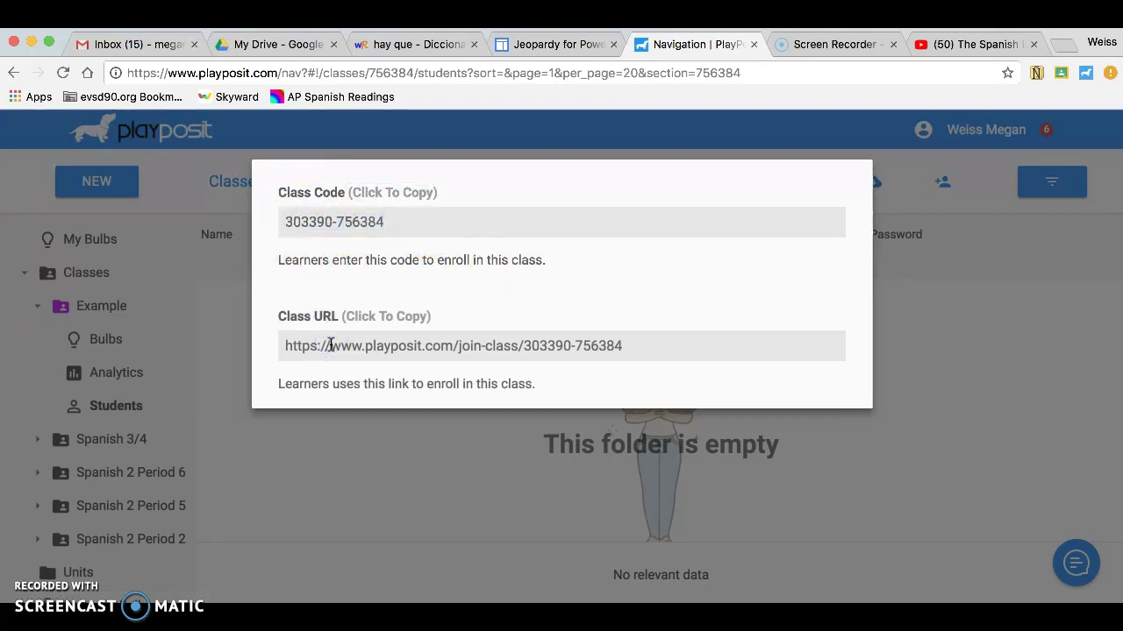
{"action": "left_click", "coordinate": [401, 340]}
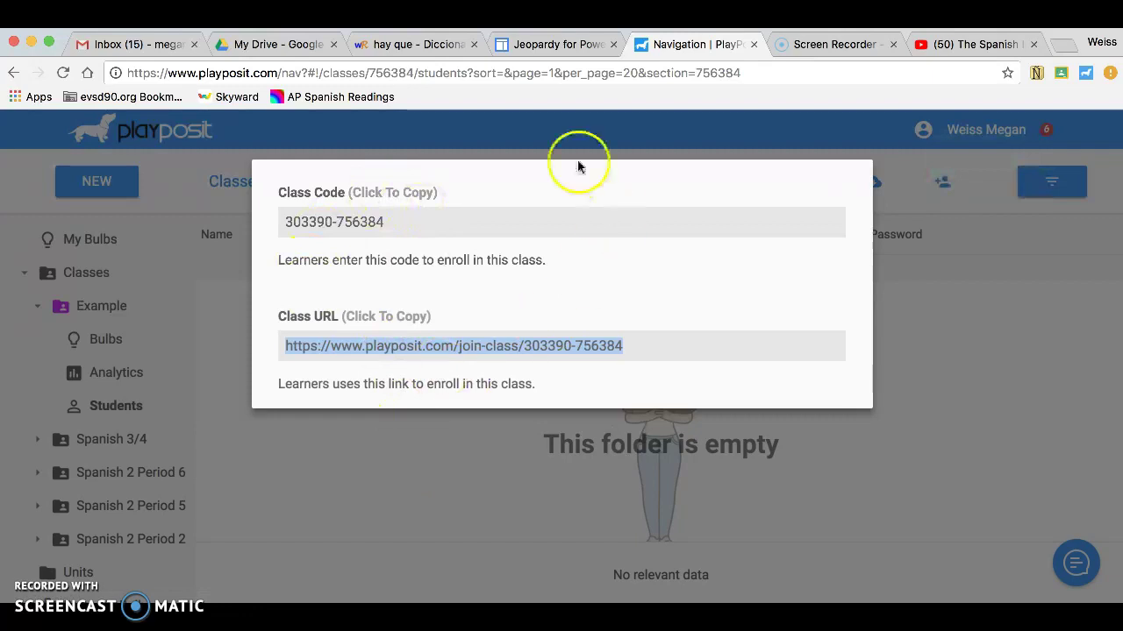
{"action": "left_click", "coordinate": [397, 471]}
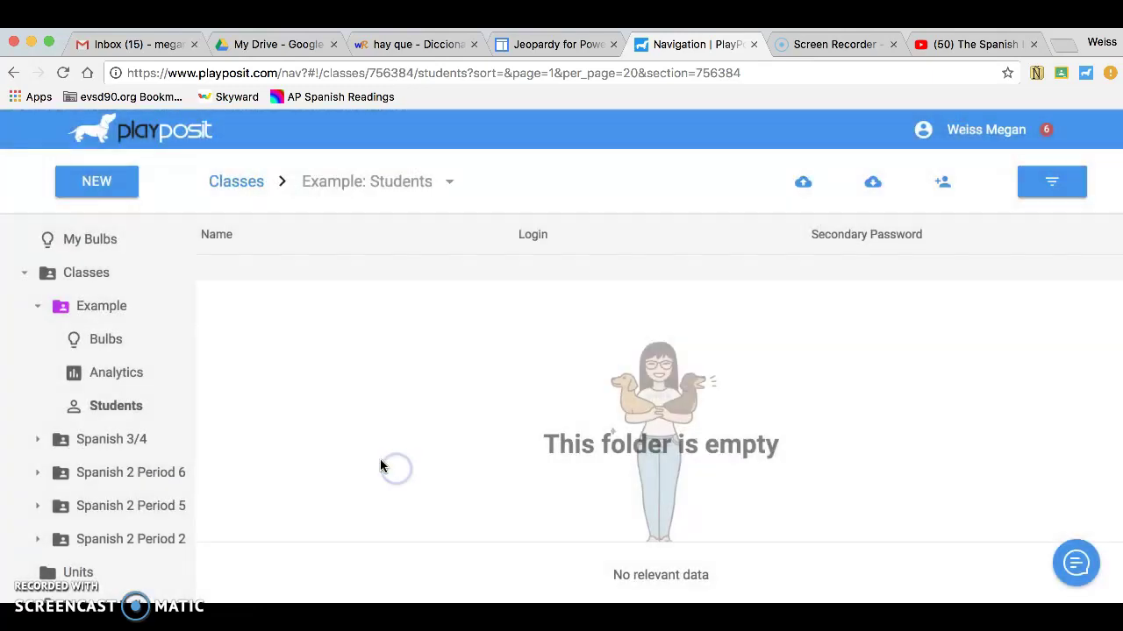
Step: Open the Spanish 2 Period 2 class and view its student roster
{"action": "left_click", "coordinate": [155, 545]}
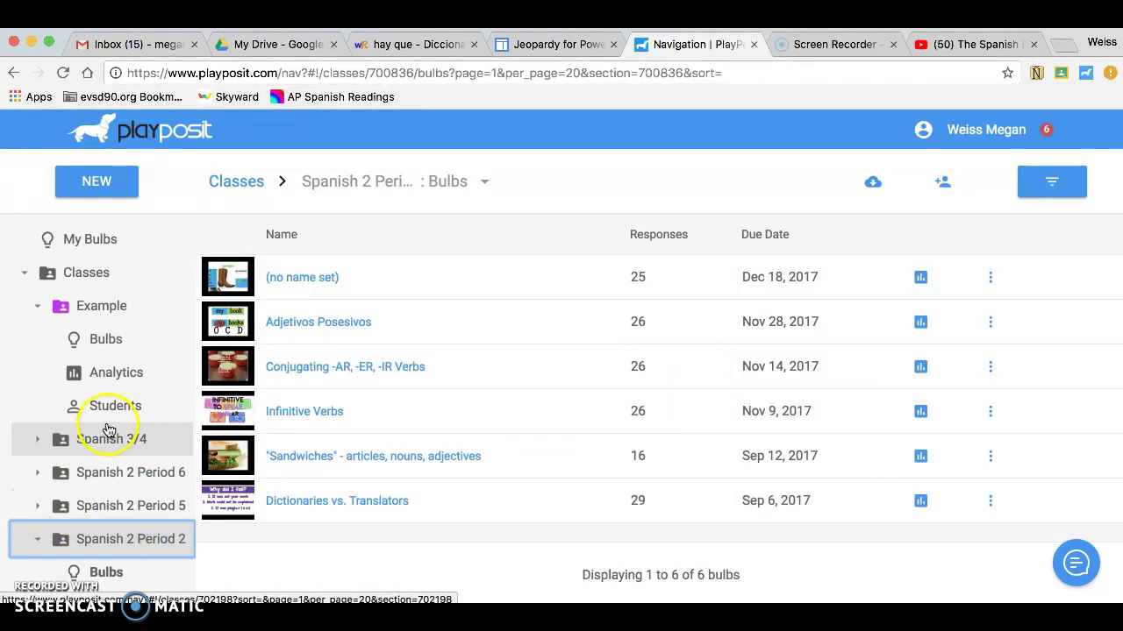
{"action": "scroll", "coordinate": [117, 538], "scroll_direction": "down", "scroll_amount": 3}
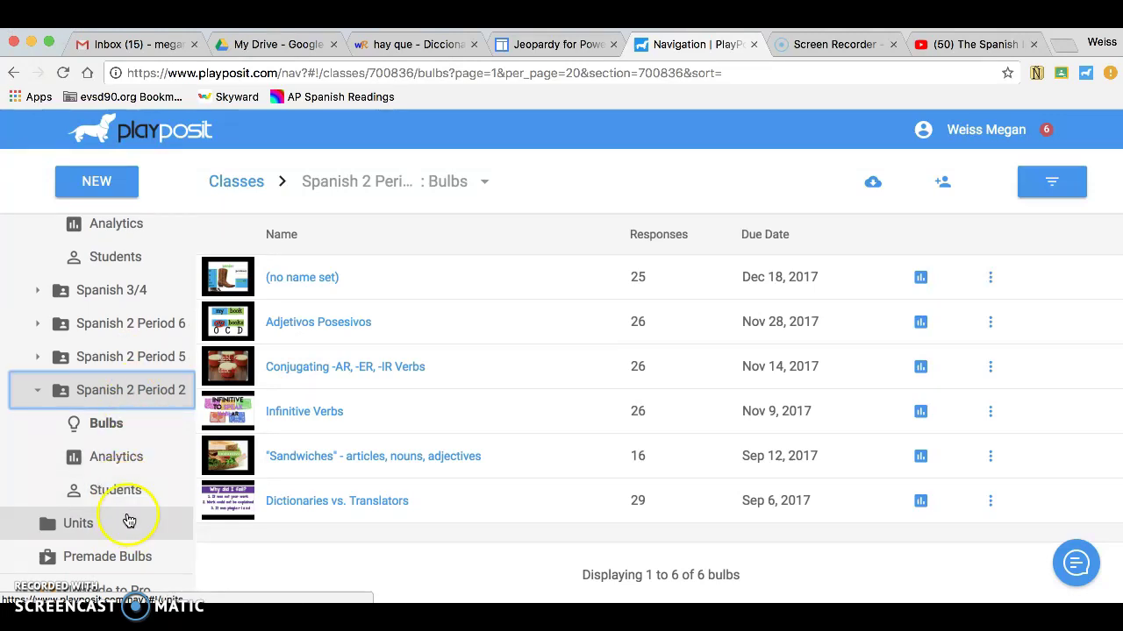
{"action": "left_click", "coordinate": [126, 493]}
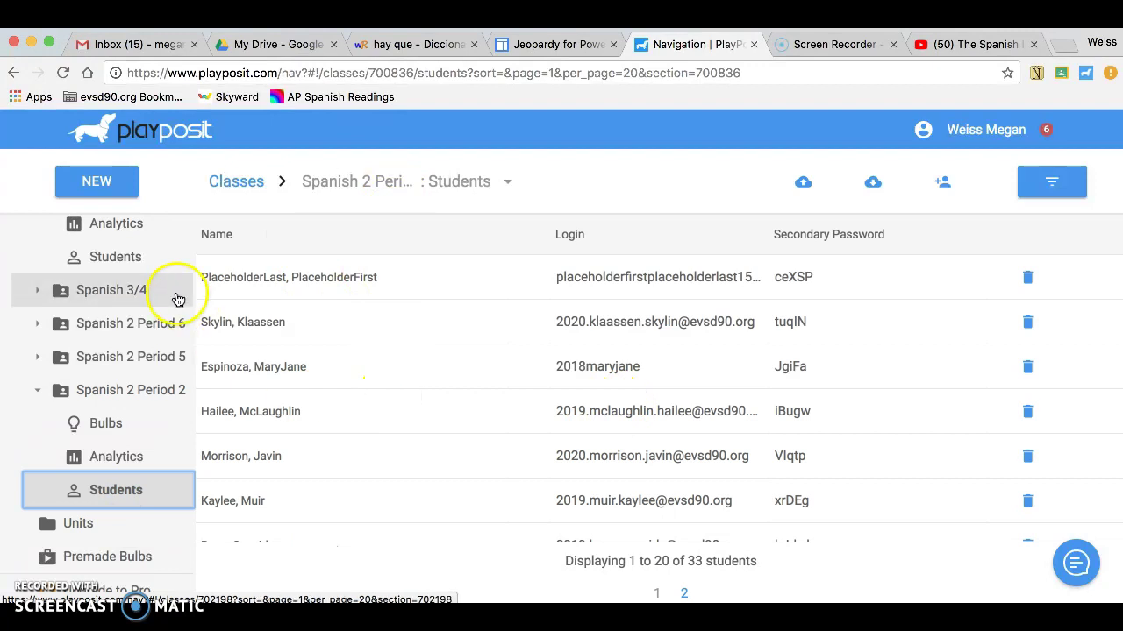
{"action": "scroll", "coordinate": [156, 391], "scroll_direction": "up", "scroll_amount": 3}
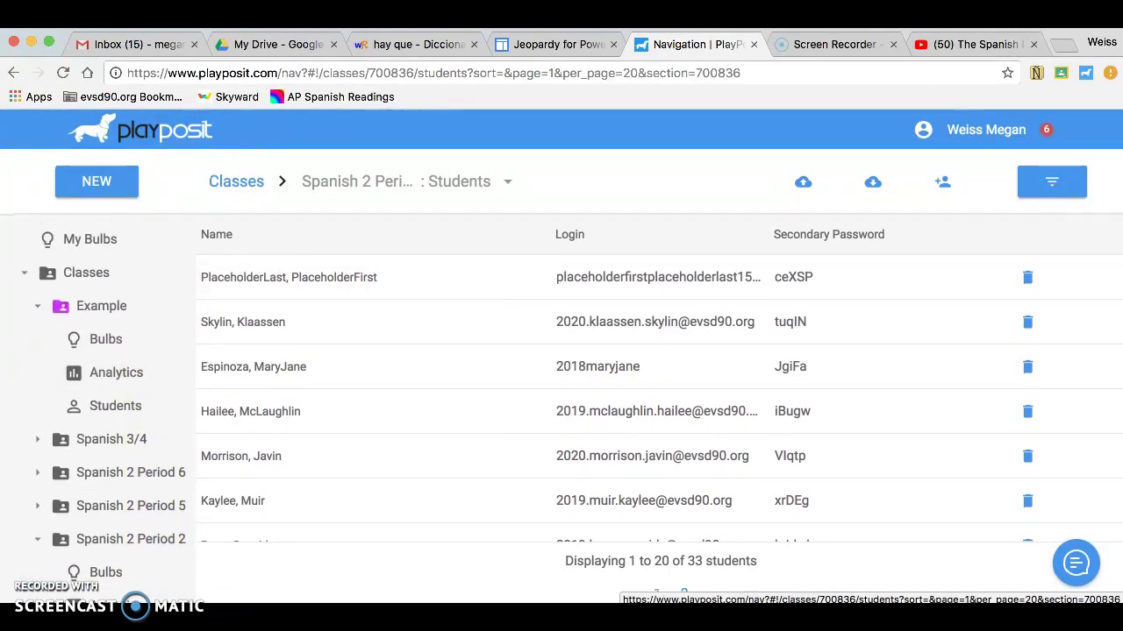
Step: Create a new bulb and open it in the designer
{"action": "left_click", "coordinate": [88, 185]}
{"action": "left_click", "coordinate": [89, 186]}
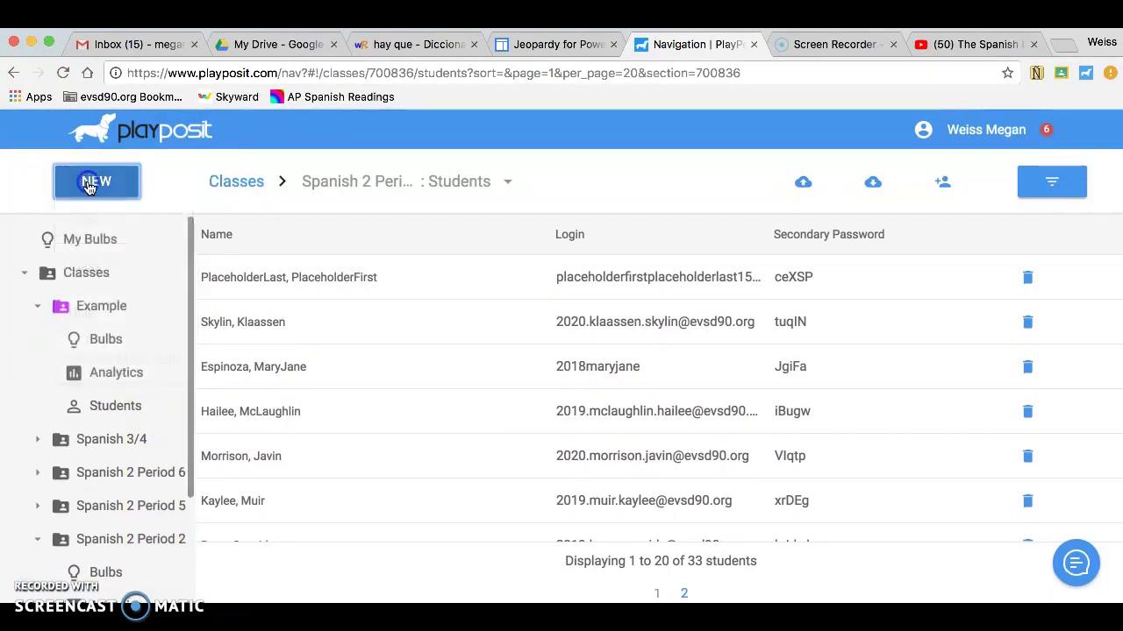
{"action": "left_click", "coordinate": [95, 225]}
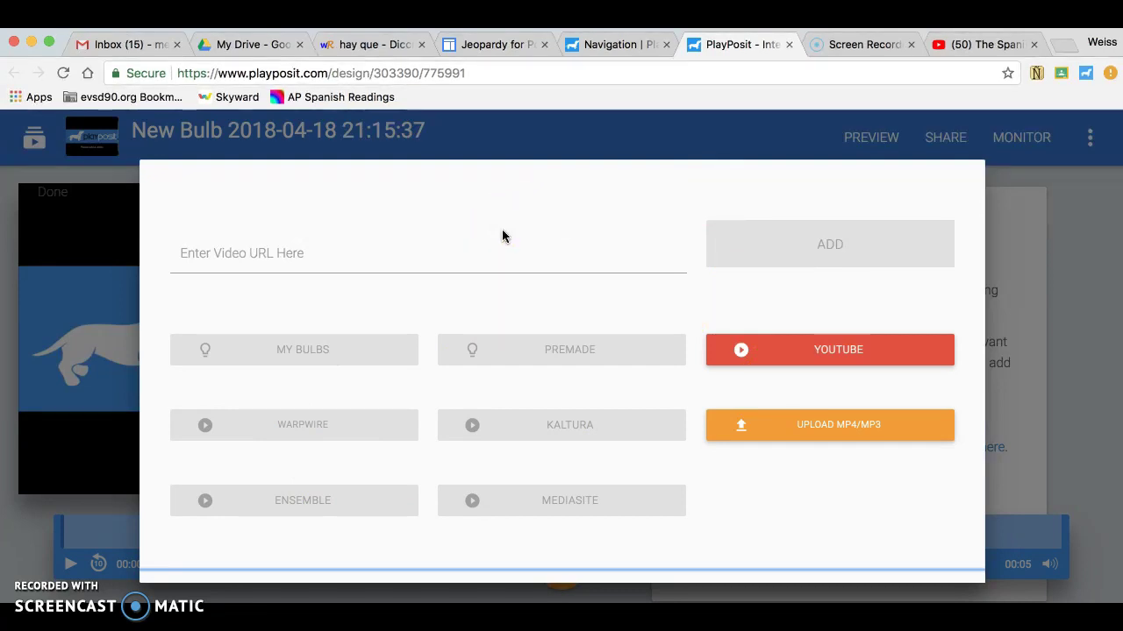
Step: Copy the YouTube link of "The Spanish Infinitive & Conjugation" and paste it as the new bulb's video URL
{"action": "left_click", "coordinate": [982, 45]}
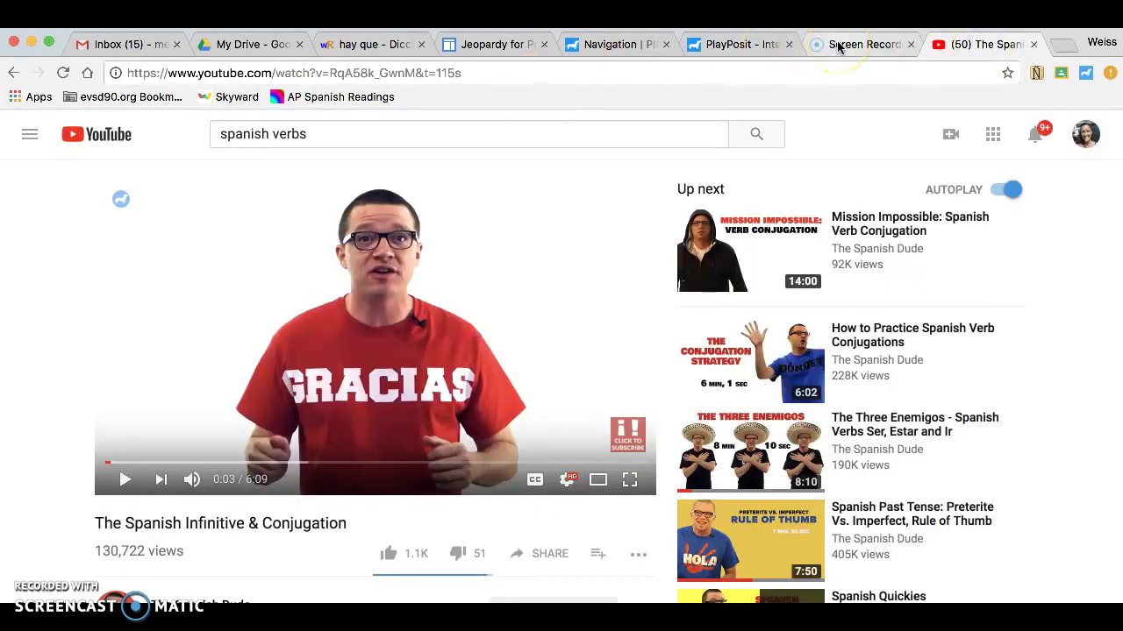
{"action": "left_click", "coordinate": [471, 72]}
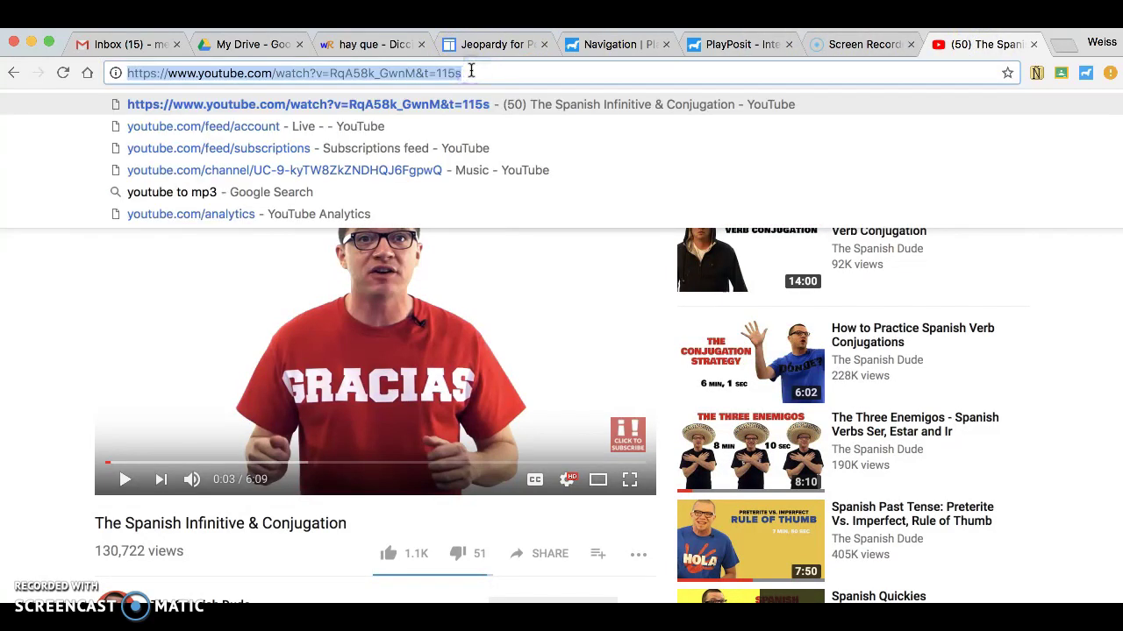
{"action": "left_click", "coordinate": [629, 45]}
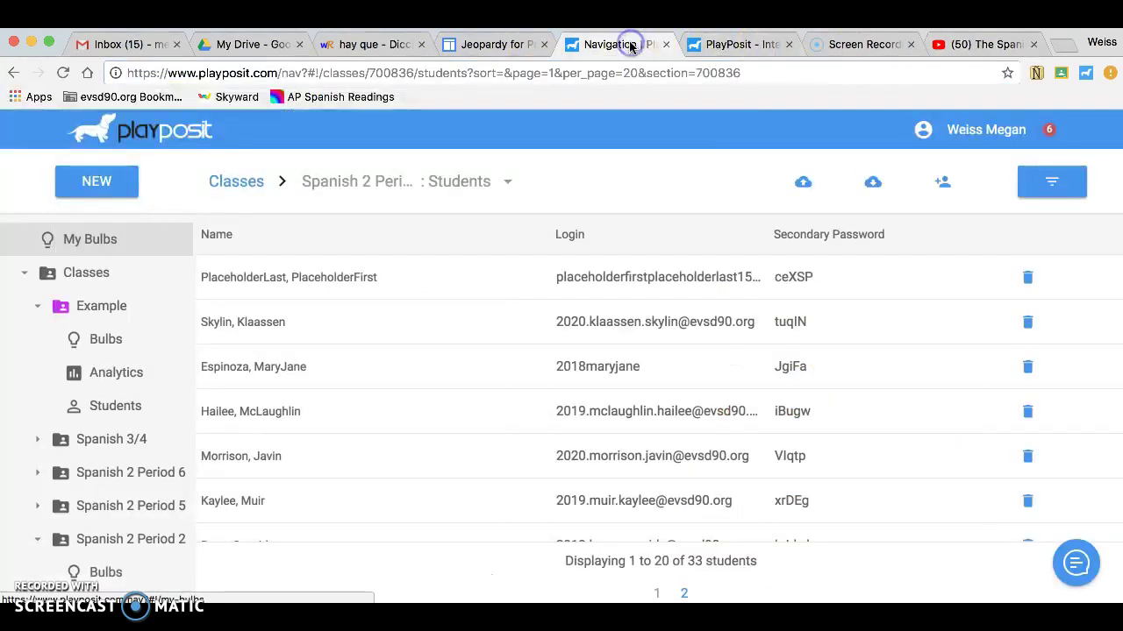
{"action": "left_click", "coordinate": [692, 44]}
{"action": "left_click", "coordinate": [343, 250]}
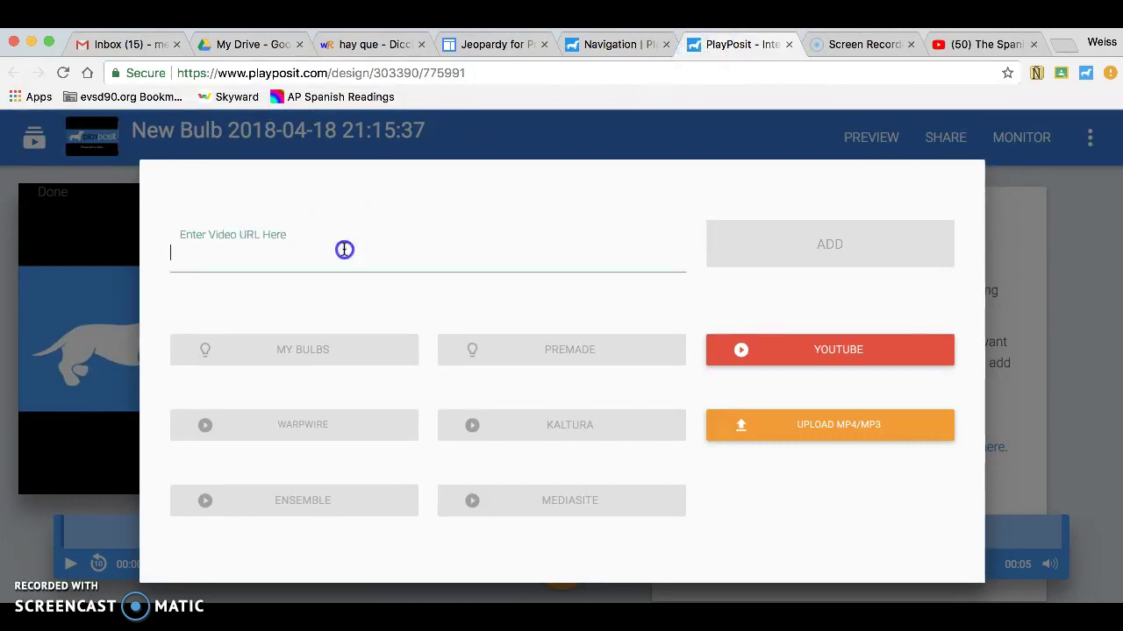
{"action": "key", "text": "super+v"}
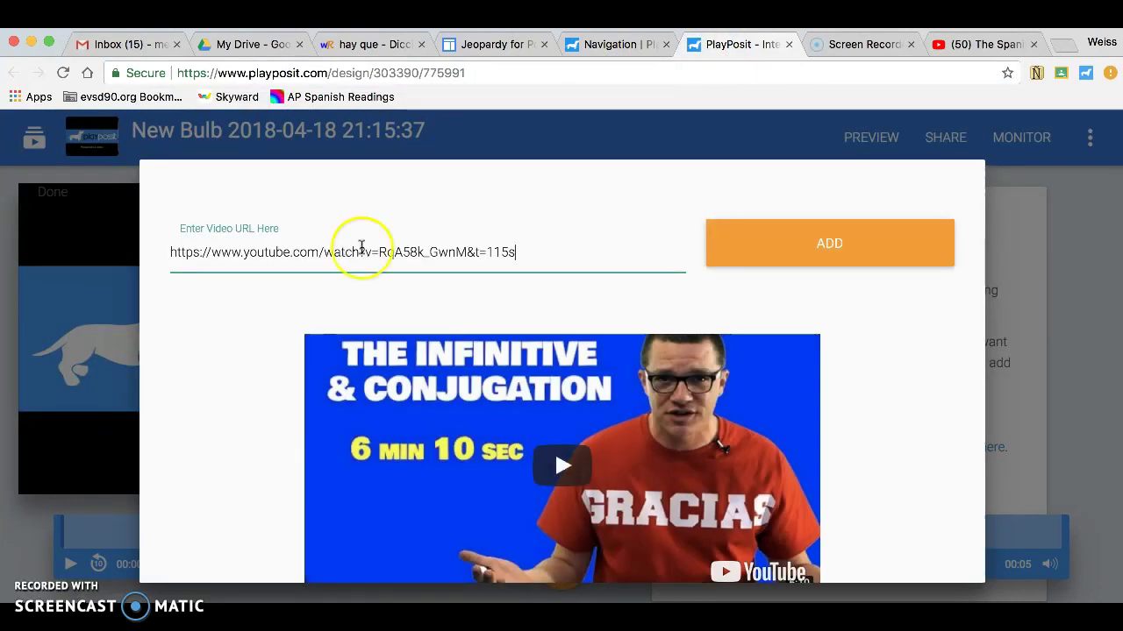
Step: Look over the preview of the linked video in the video selection dialog
{"action": "scroll", "coordinate": [835, 355], "scroll_direction": "down", "scroll_amount": 3}
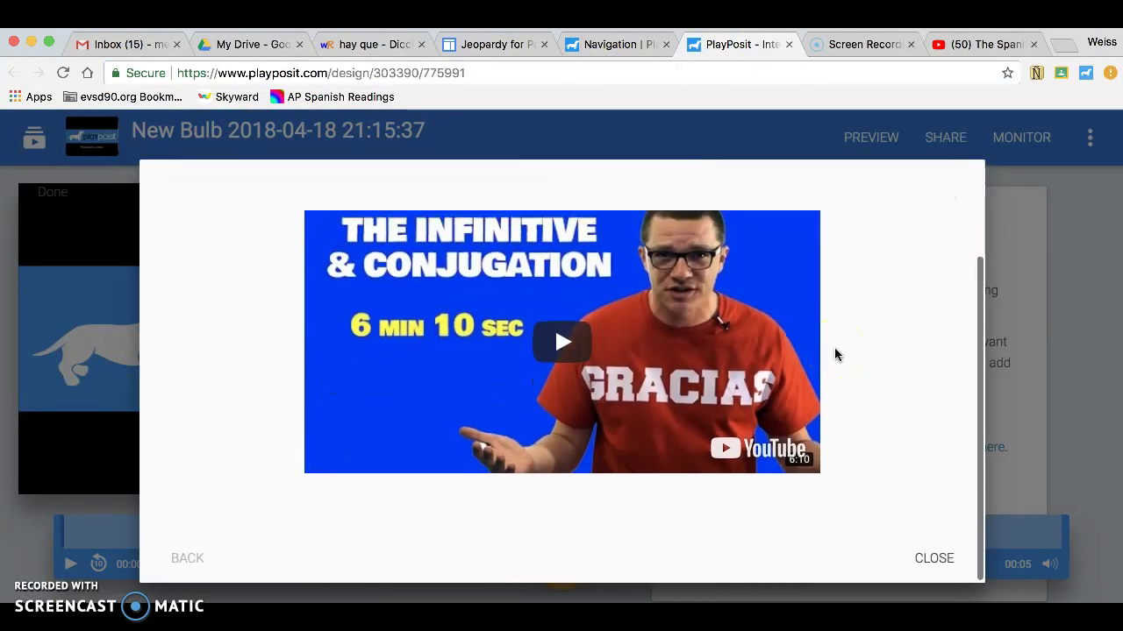
{"action": "scroll", "coordinate": [835, 354], "scroll_direction": "up", "scroll_amount": 1}
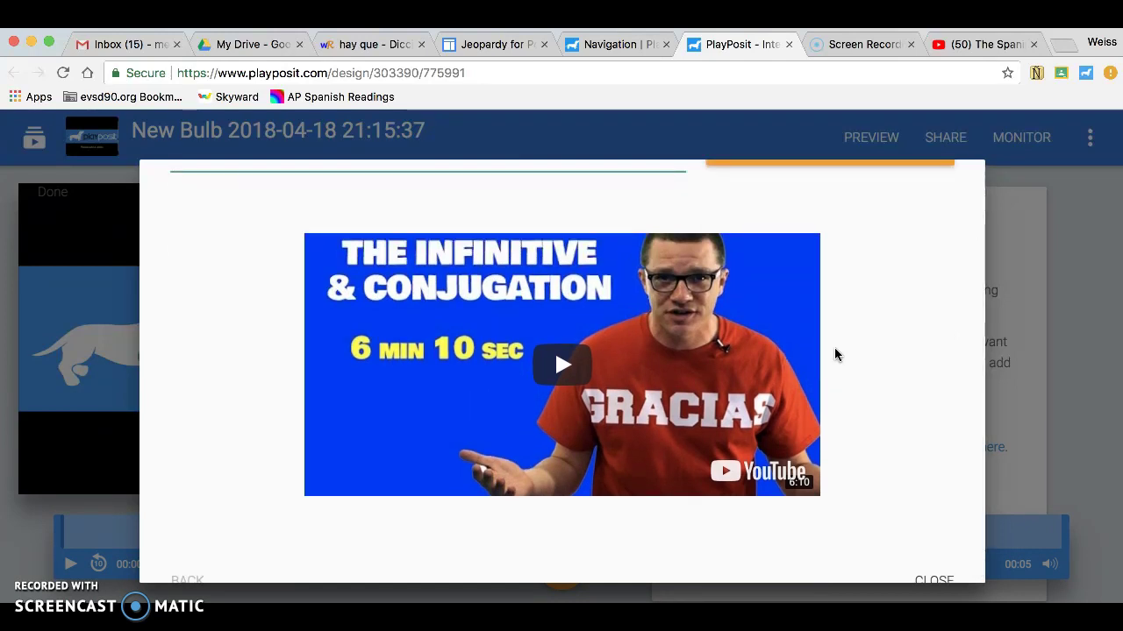
{"action": "scroll", "coordinate": [835, 354], "scroll_direction": "down", "scroll_amount": 1}
{"action": "scroll", "coordinate": [835, 354], "scroll_direction": "up", "scroll_amount": 3}
{"action": "scroll", "coordinate": [835, 354], "scroll_direction": "down", "scroll_amount": 2}
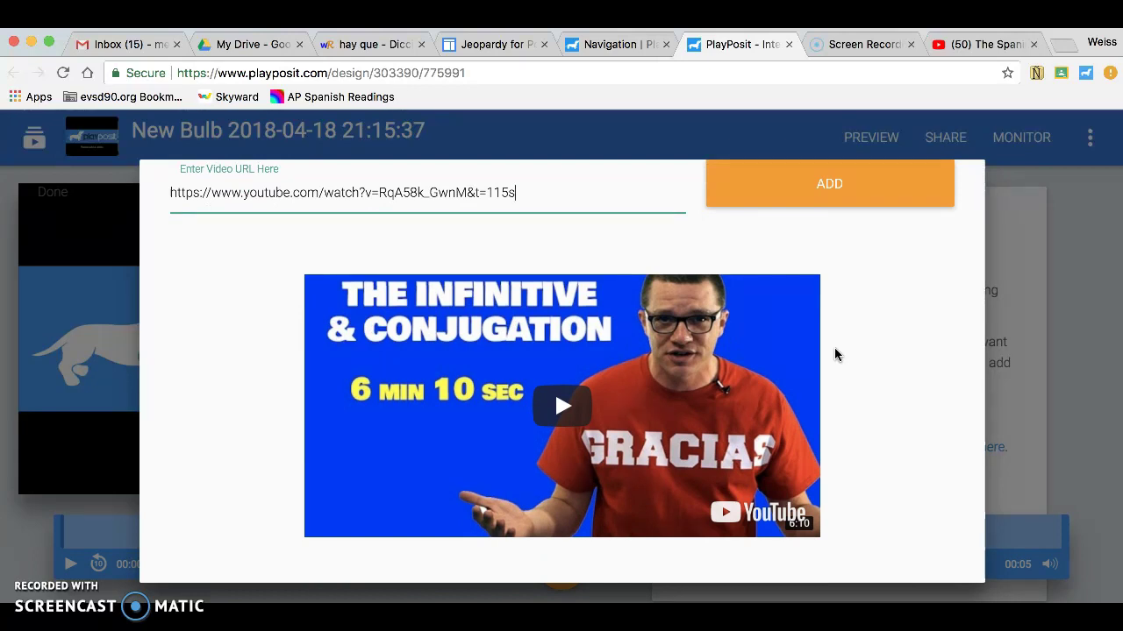
{"action": "scroll", "coordinate": [835, 355], "scroll_direction": "down", "scroll_amount": 1}
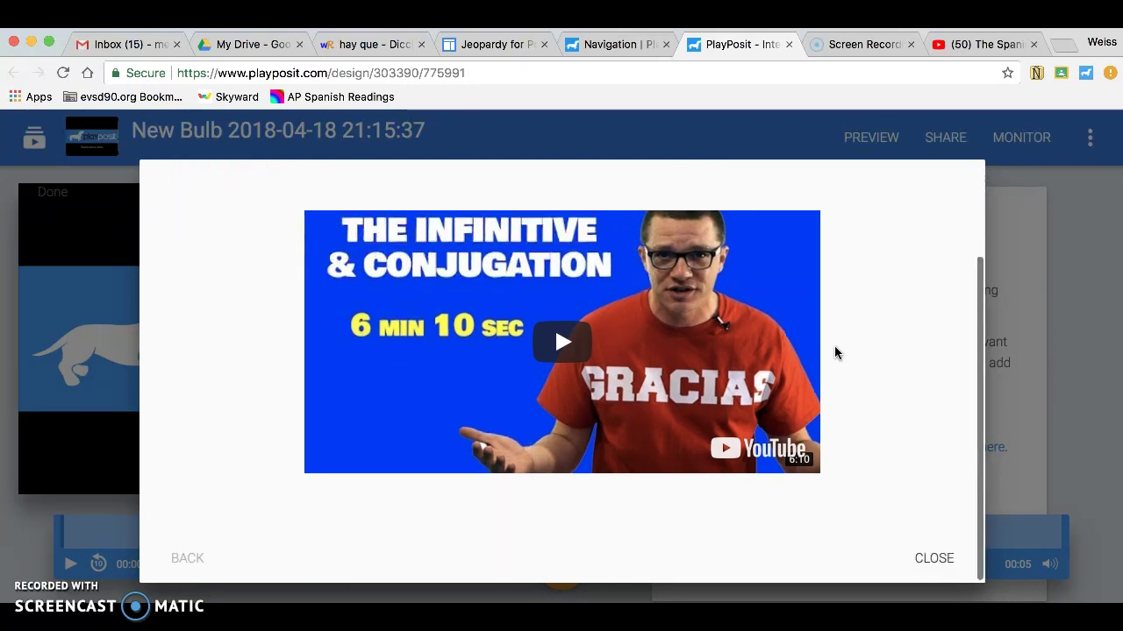
Step: Add the linked video to the bulb and pause its playback at 00:57
{"action": "scroll", "coordinate": [835, 355], "scroll_direction": "up", "scroll_amount": 2}
{"action": "left_click", "coordinate": [811, 258]}
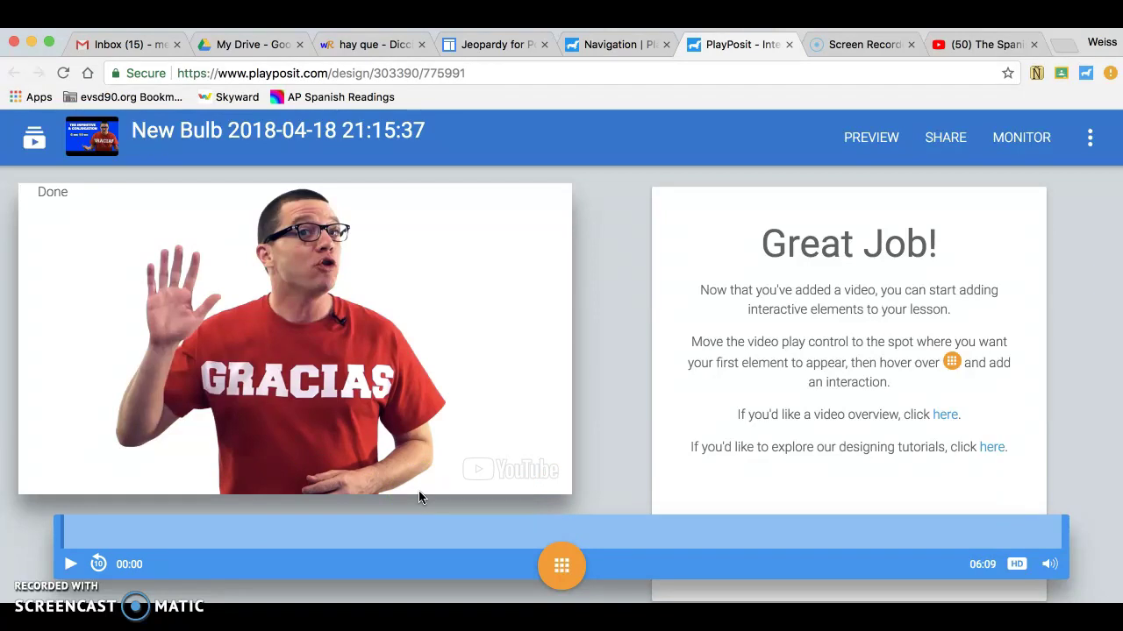
{"action": "left_click", "coordinate": [189, 533]}
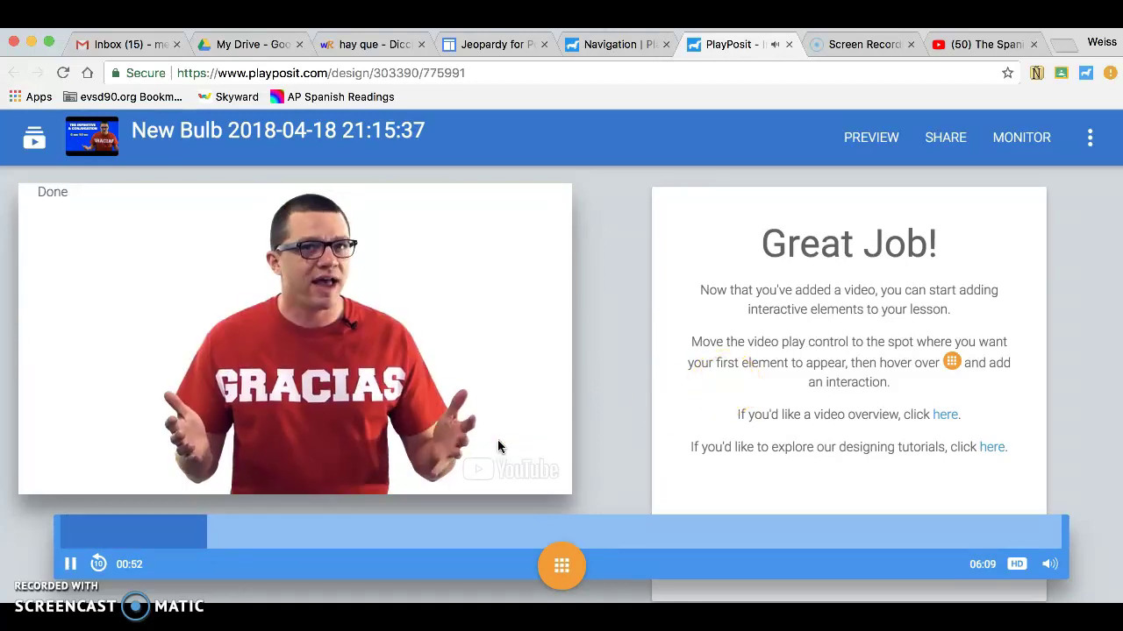
{"action": "left_click", "coordinate": [73, 566]}
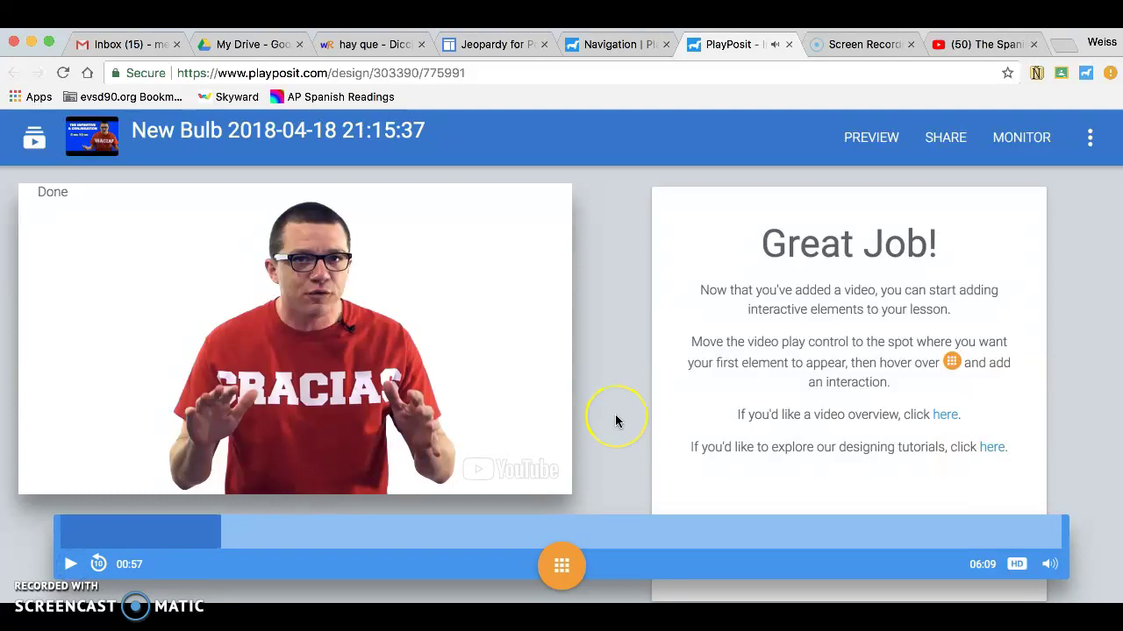
Step: Insert a multiple choice question at 00:57 asking "What is the original form of the verb called?"
{"action": "left_click", "coordinate": [569, 572]}
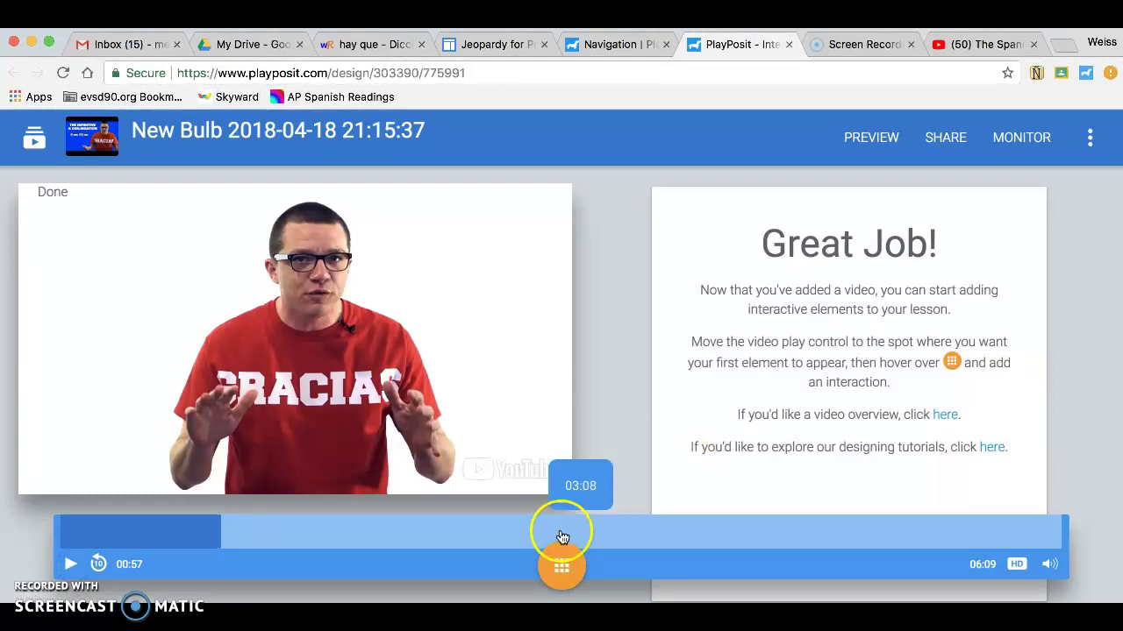
{"action": "left_click", "coordinate": [554, 564]}
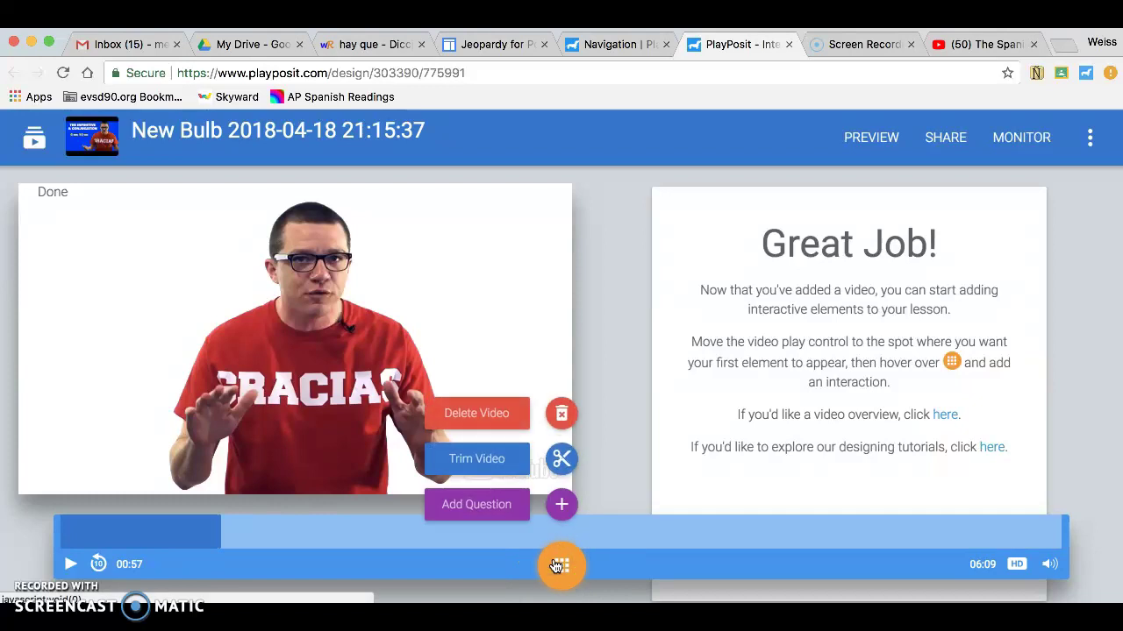
{"action": "left_click", "coordinate": [561, 507]}
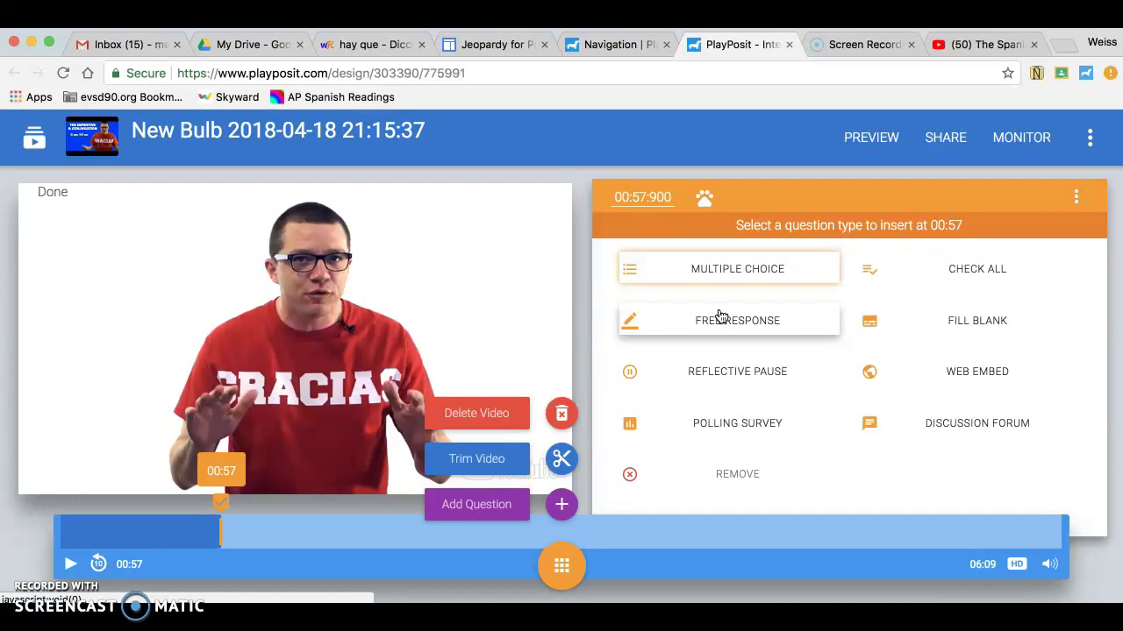
{"action": "left_click", "coordinate": [715, 270]}
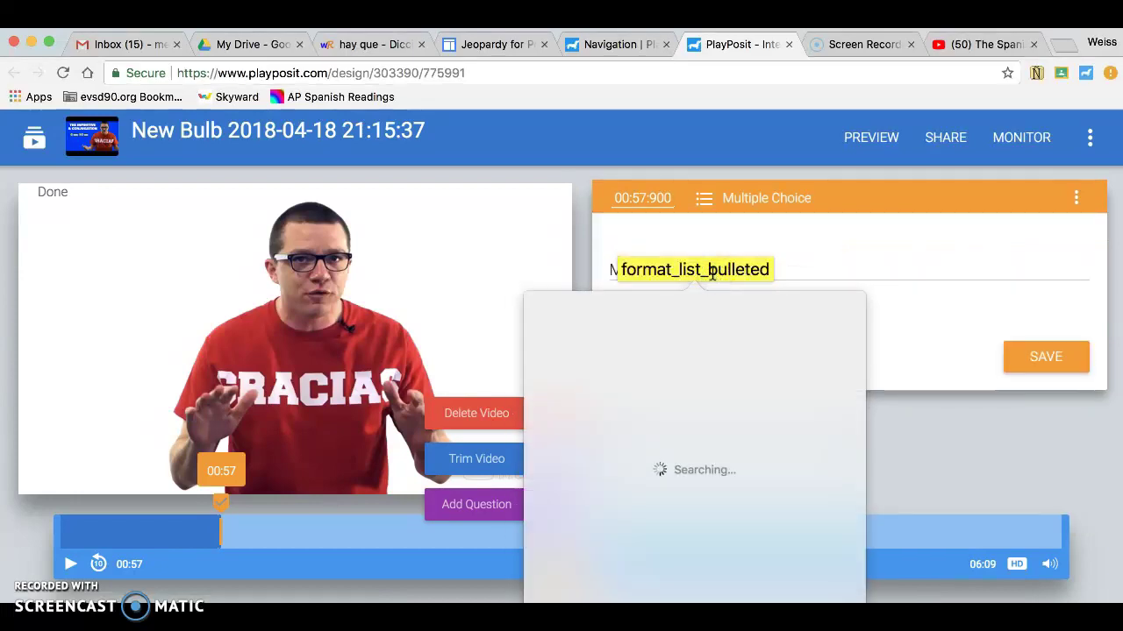
{"action": "left_click", "coordinate": [798, 269]}
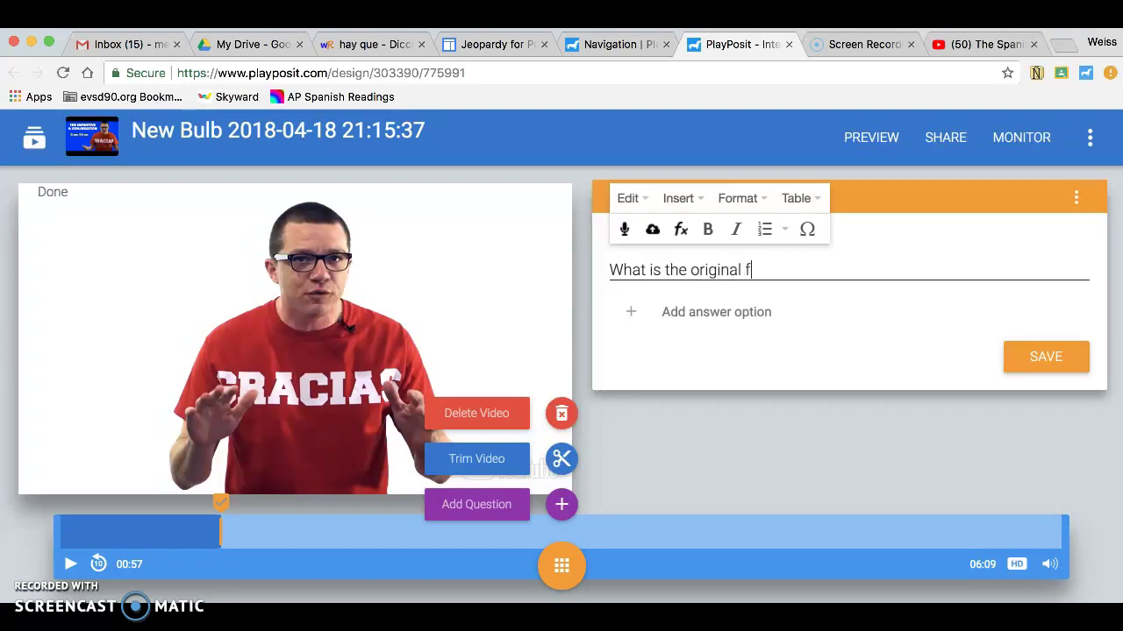
{"action": "type", "text": "What is the original form of the verb called?"}
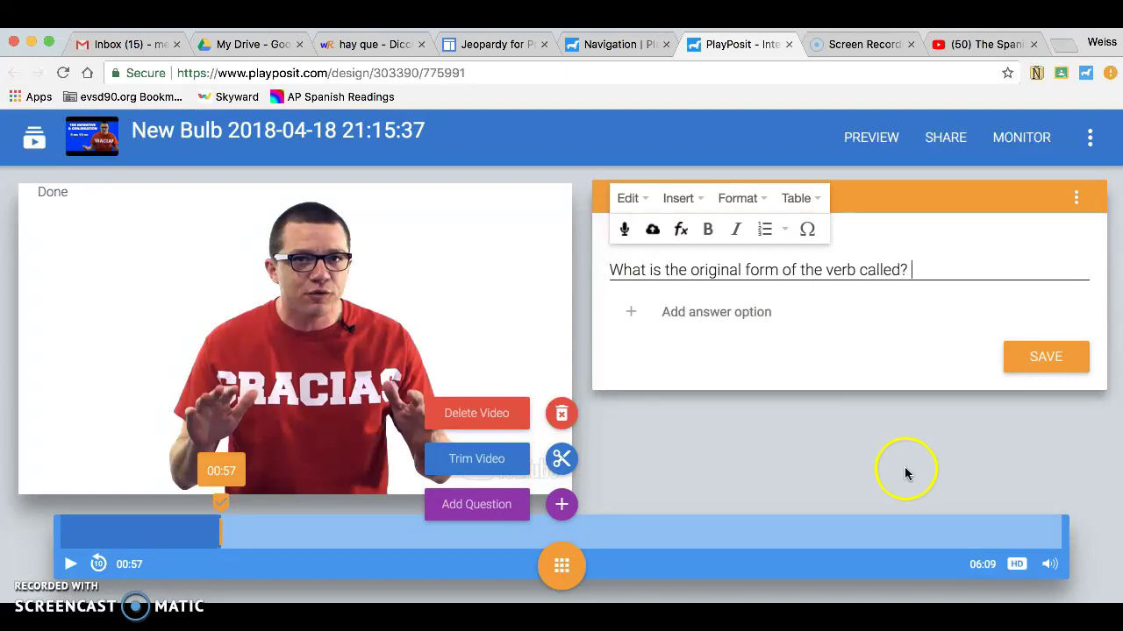
{"action": "left_click", "coordinate": [1084, 367]}
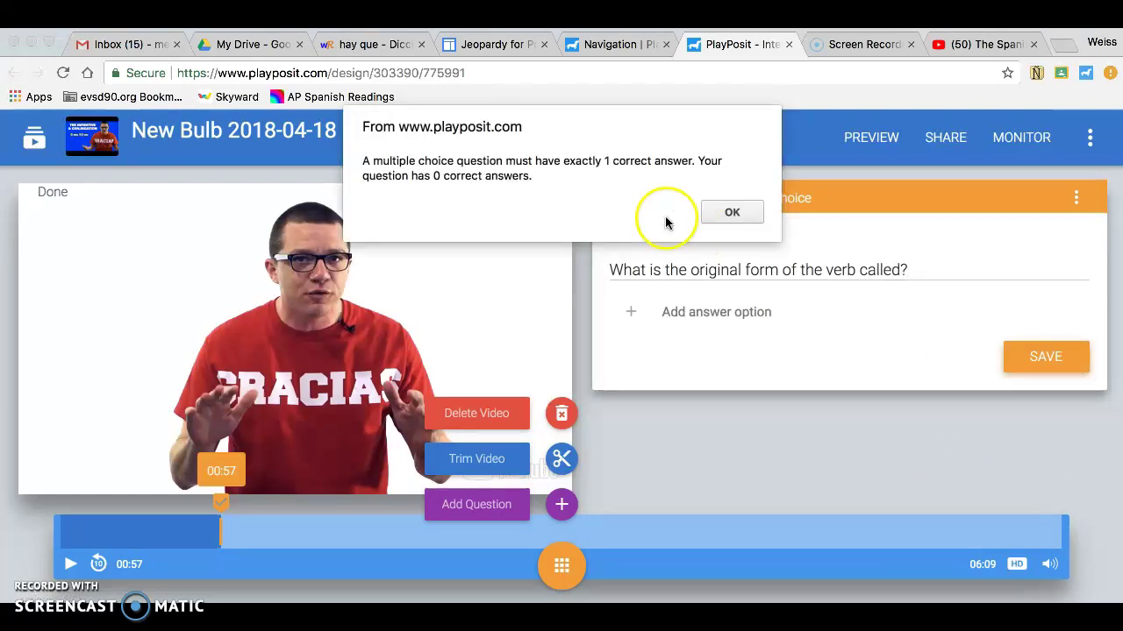
{"action": "left_click", "coordinate": [708, 213]}
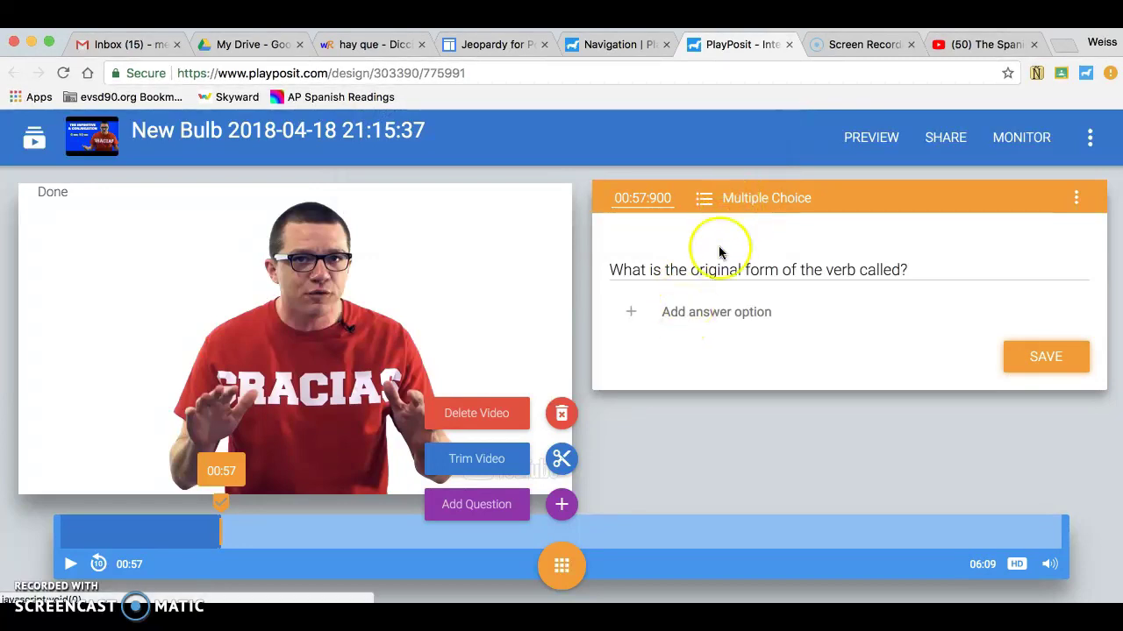
Step: Add the answer option "infinitive verb" to the multiple choice question, correcting its spelling
{"action": "left_click", "coordinate": [709, 314]}
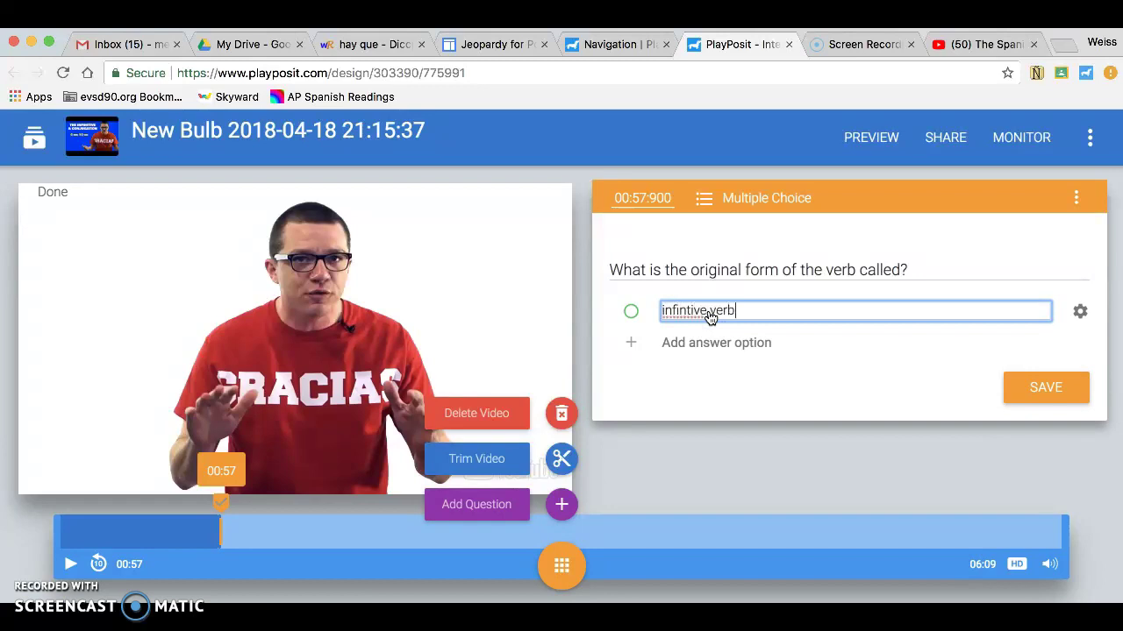
{"action": "type", "text": "infintive verb"}
{"action": "left_click", "coordinate": [676, 311]}
{"action": "right_click", "coordinate": [687, 314]}
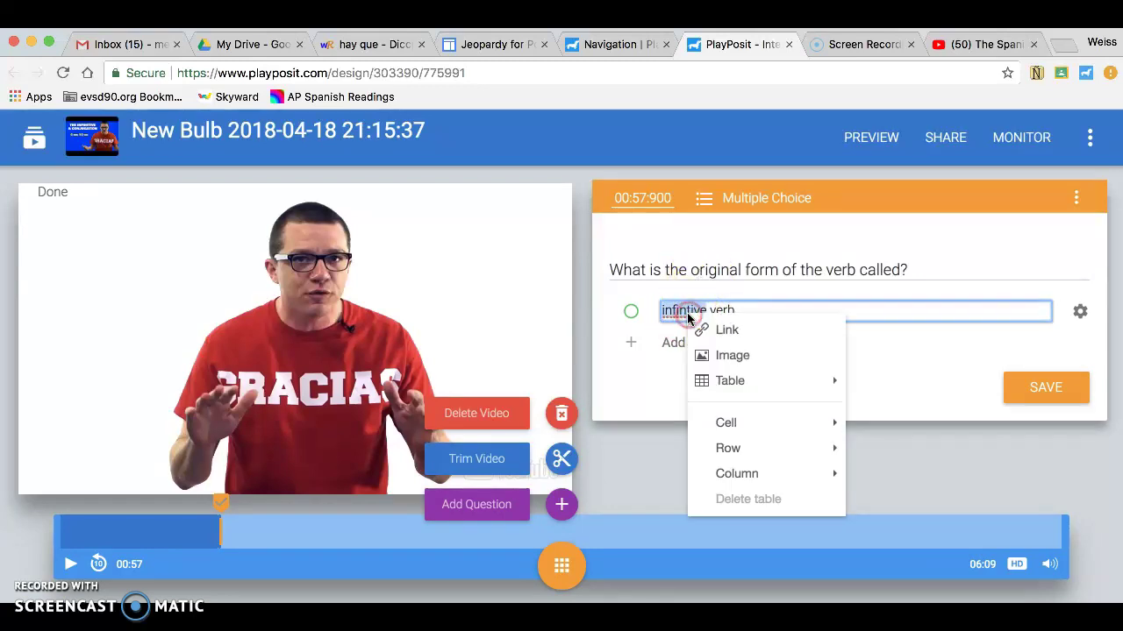
{"action": "left_click", "coordinate": [687, 314]}
{"action": "double_click", "coordinate": [687, 314]}
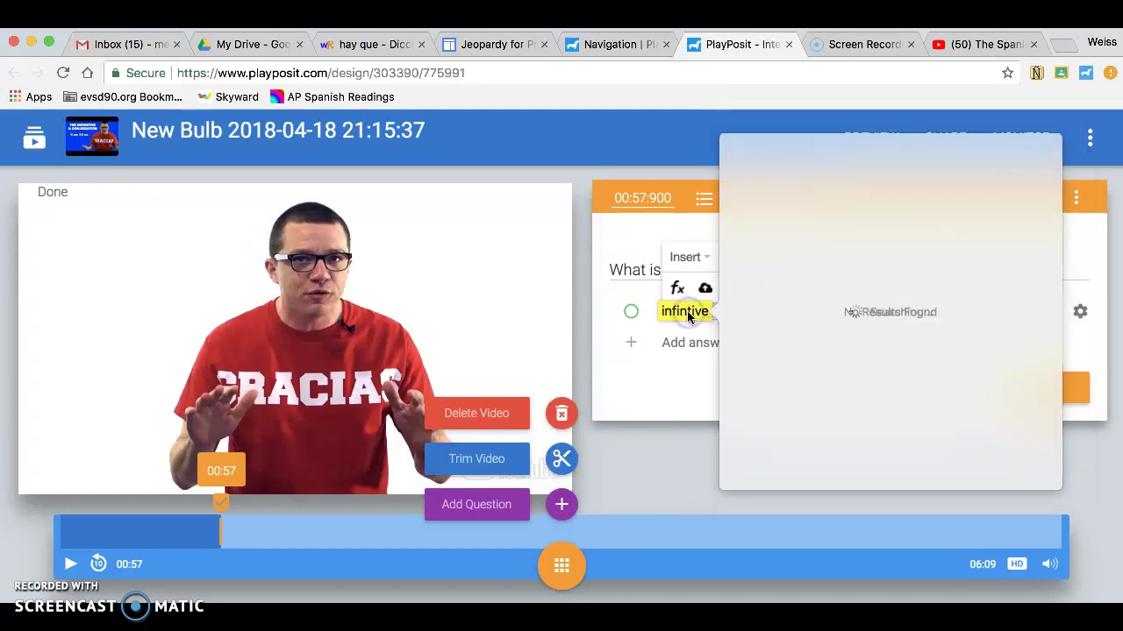
{"action": "left_click", "coordinate": [689, 316]}
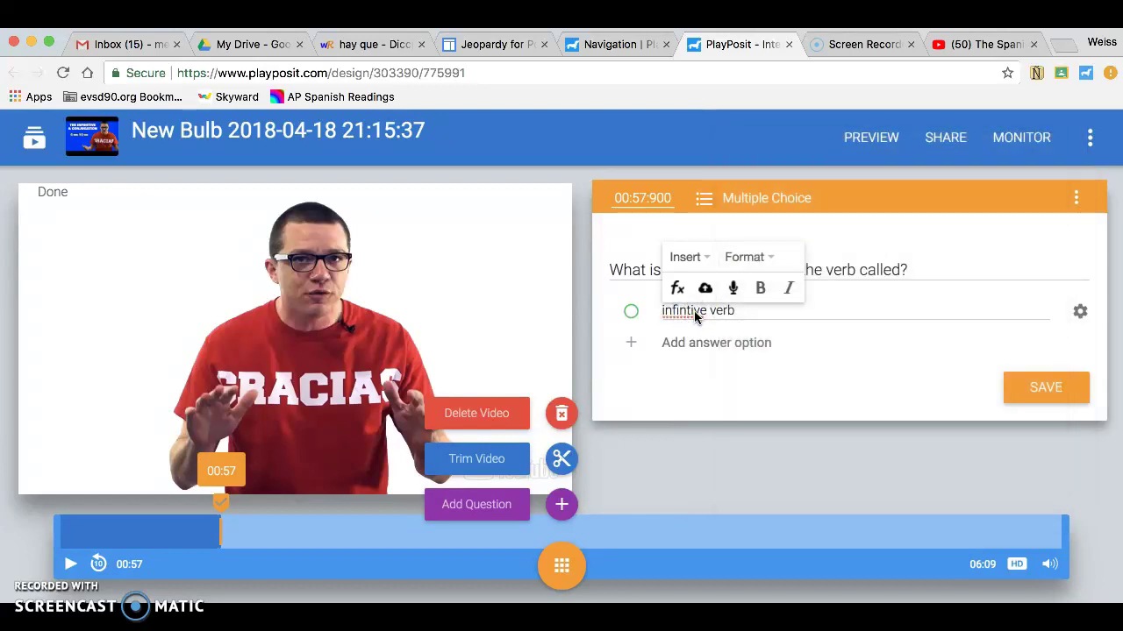
Step: Add a second answer option, "conjugated verb", to the multiple choice question
{"action": "left_click", "coordinate": [706, 354]}
{"action": "right_click", "coordinate": [704, 350]}
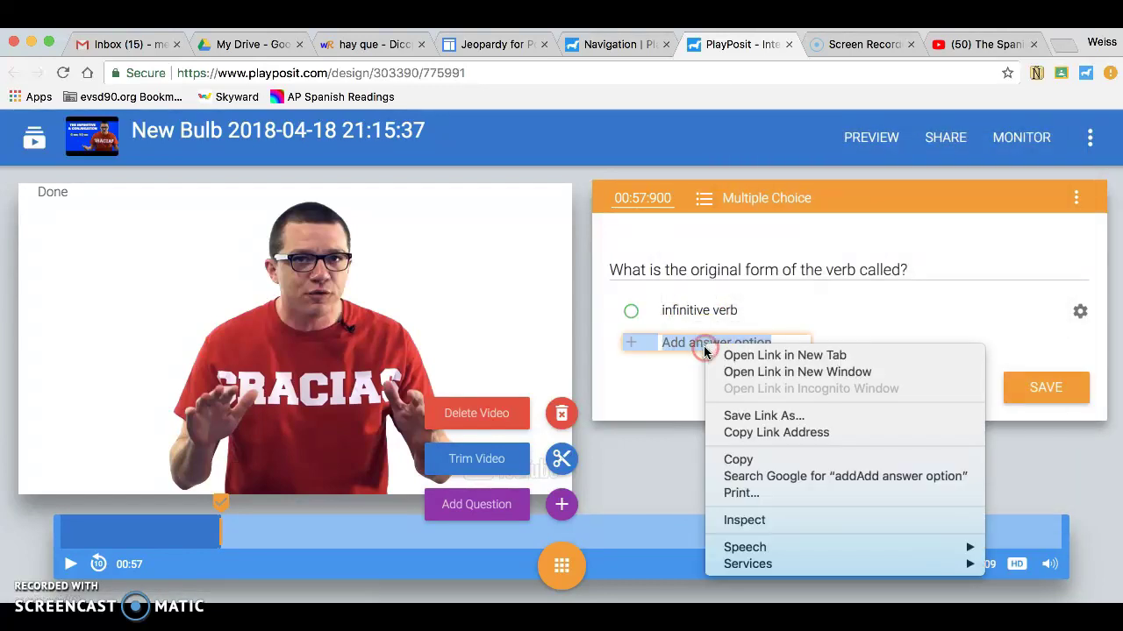
{"action": "key", "text": "super+c"}
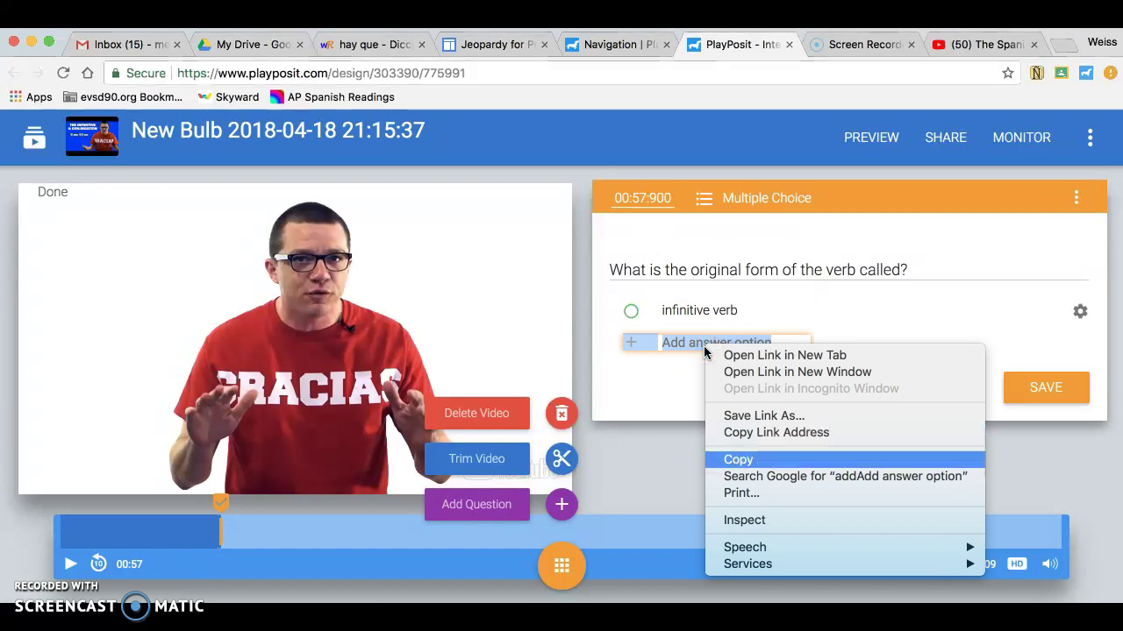
{"action": "left_click", "coordinate": [675, 342]}
{"action": "left_click", "coordinate": [677, 341]}
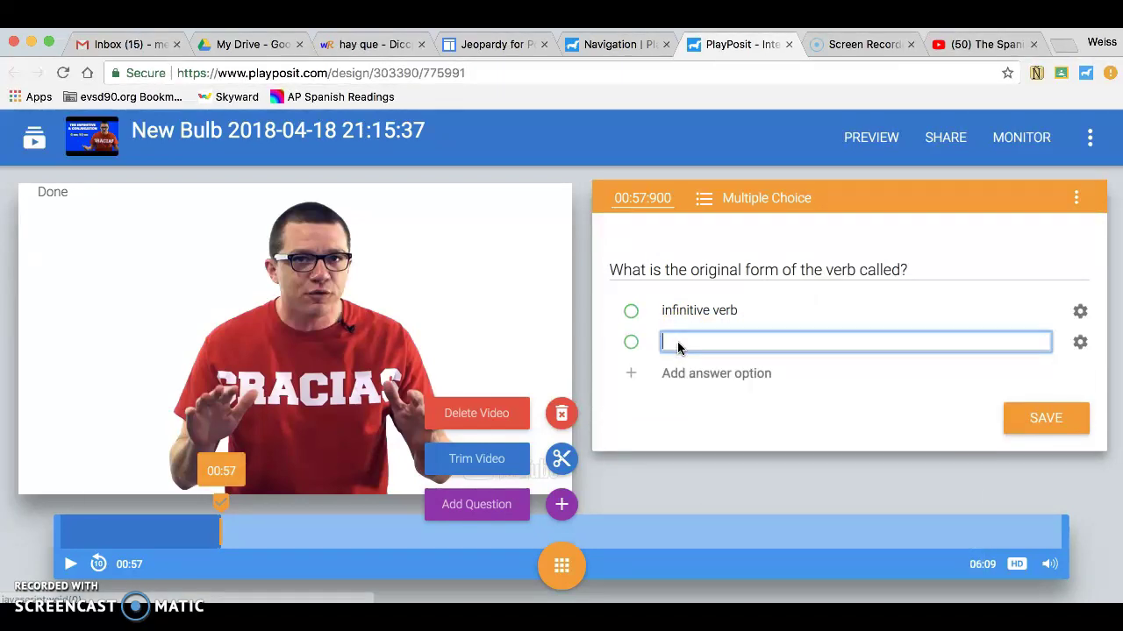
{"action": "left_click", "coordinate": [681, 312]}
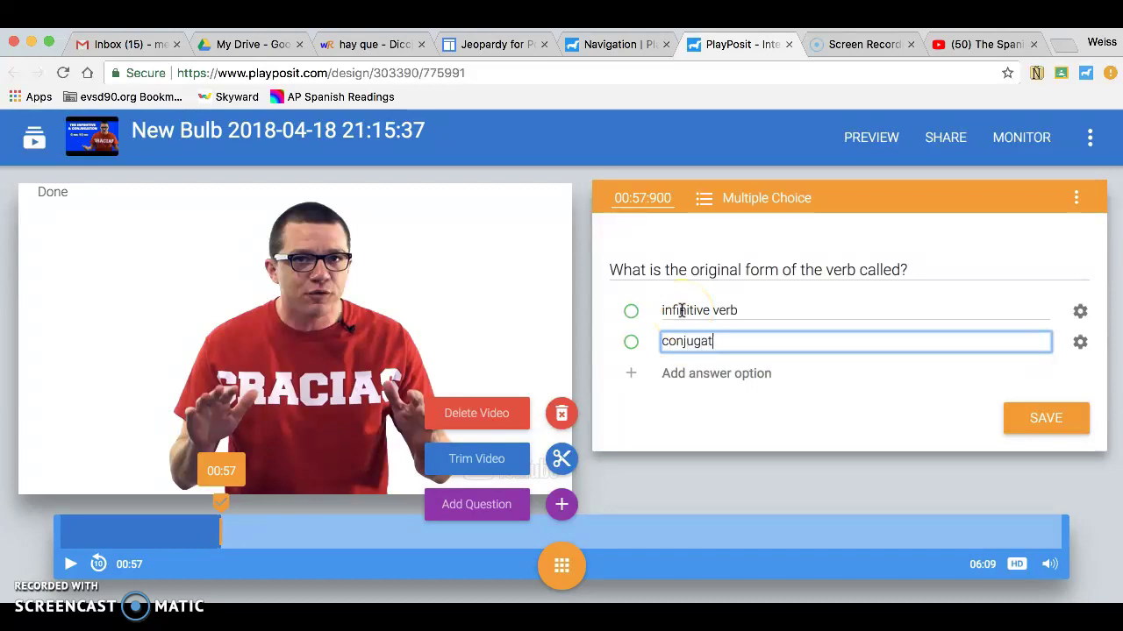
Step: Mark "infinitive verb" as the correct answer and save the multiple choice question
{"action": "left_click", "coordinate": [630, 314]}
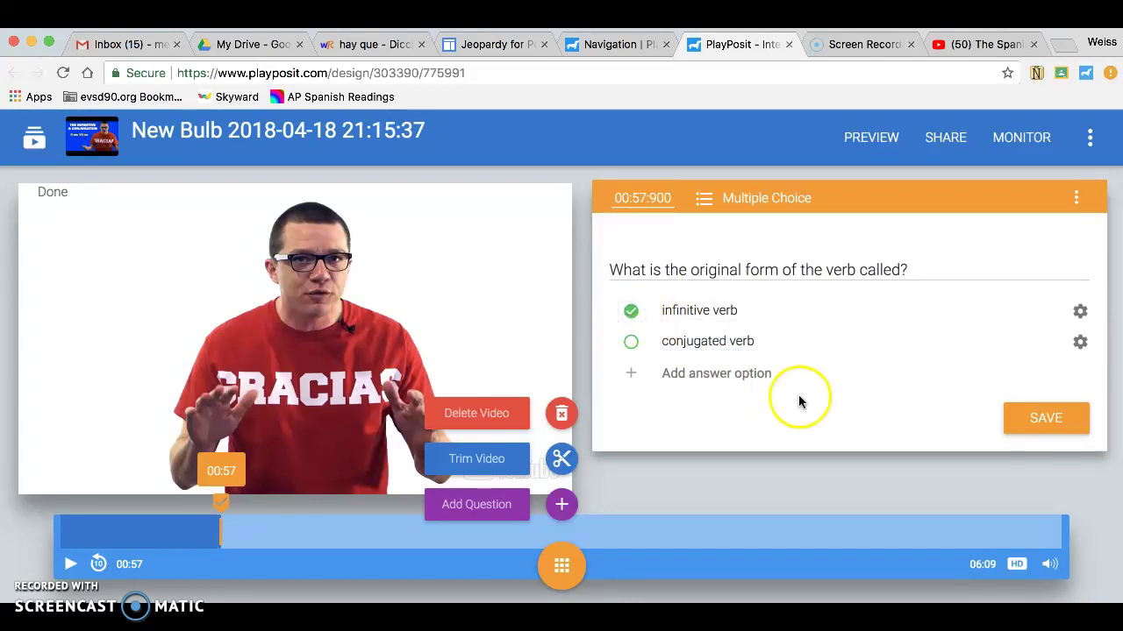
{"action": "left_click", "coordinate": [1029, 421]}
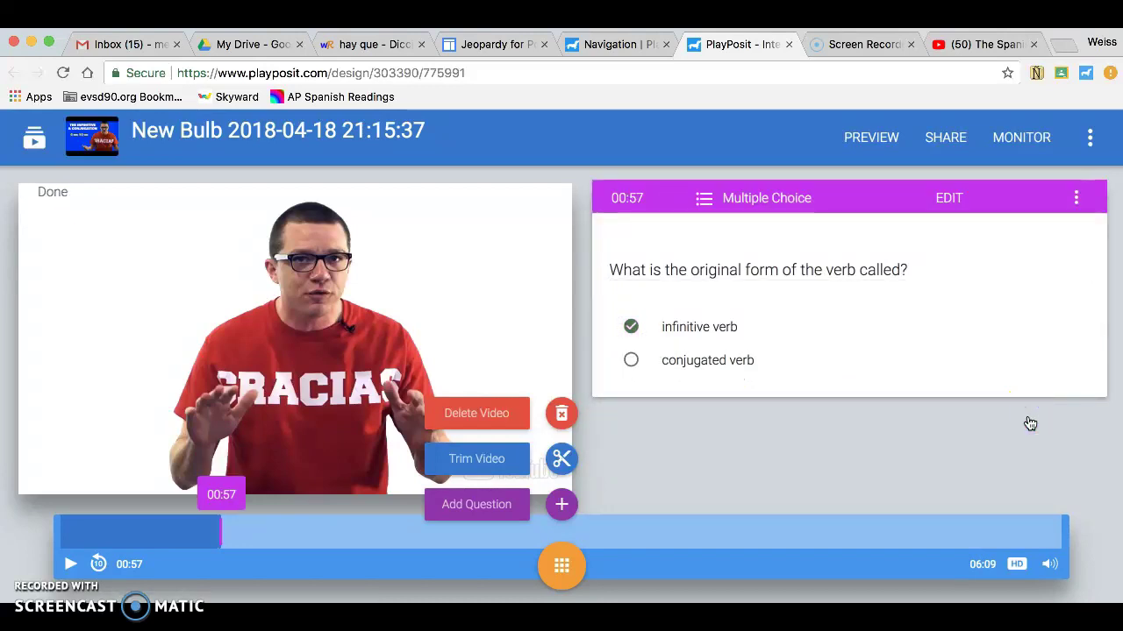
{"action": "left_click", "coordinate": [637, 205]}
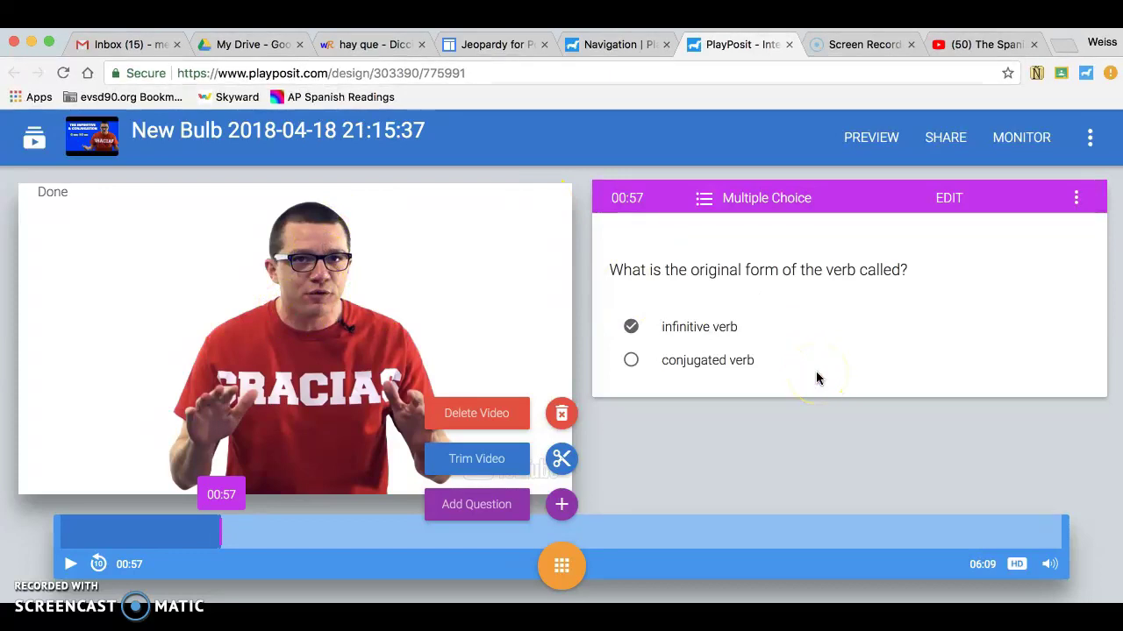
Step: Insert a free response question at 00:57 and delete it again
{"action": "left_click", "coordinate": [561, 506]}
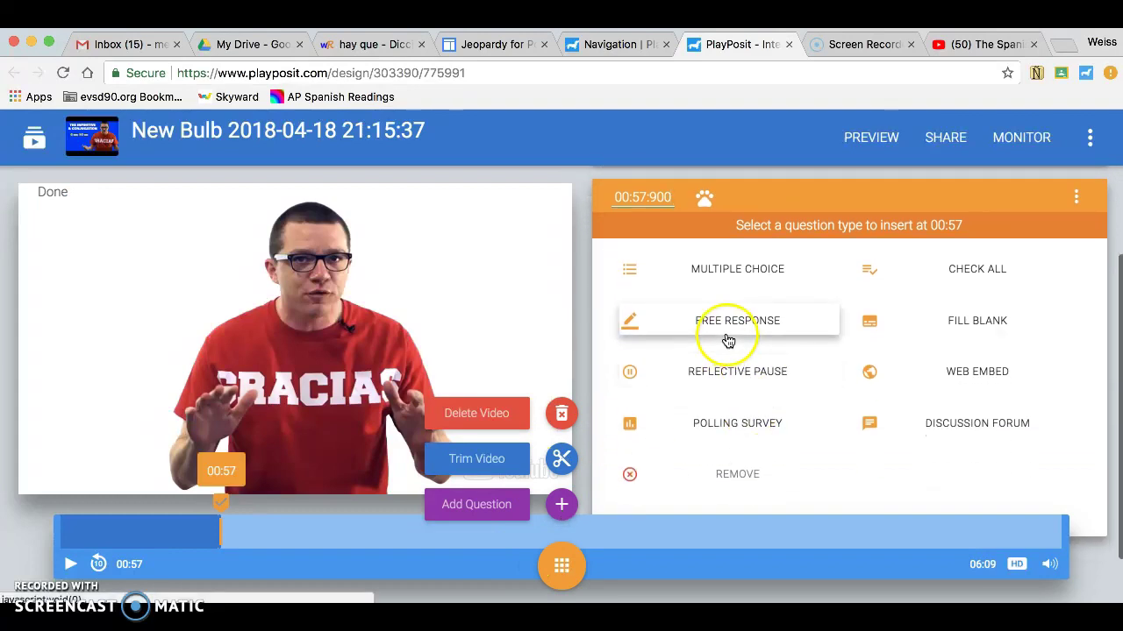
{"action": "left_click", "coordinate": [727, 338]}
{"action": "right_click", "coordinate": [739, 292]}
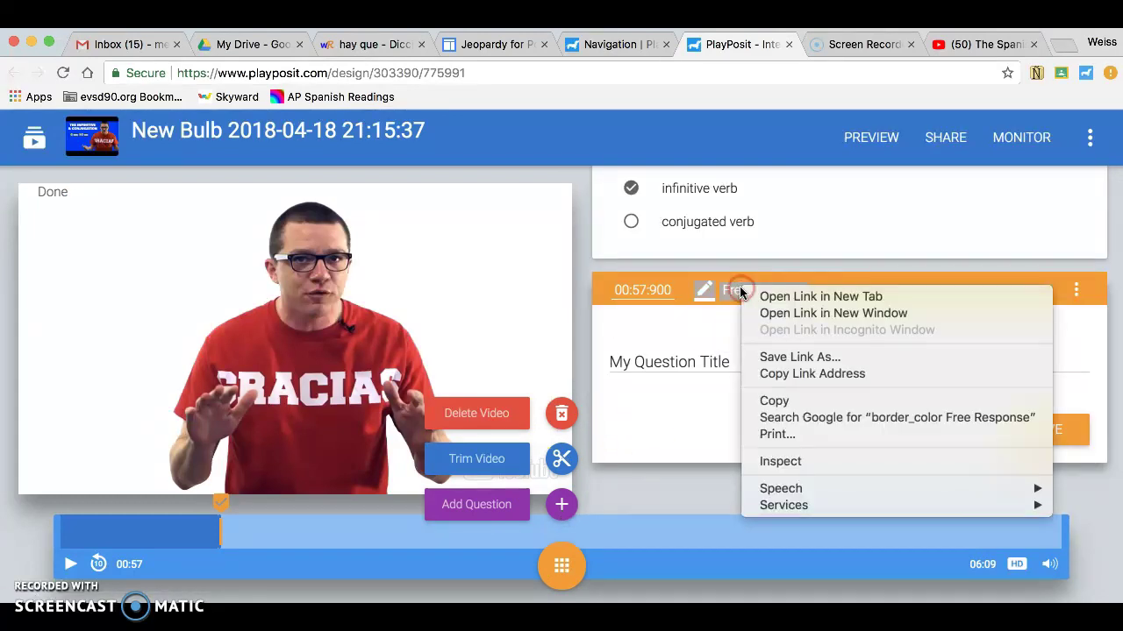
{"action": "key", "text": "Escape"}
{"action": "left_click", "coordinate": [1077, 290]}
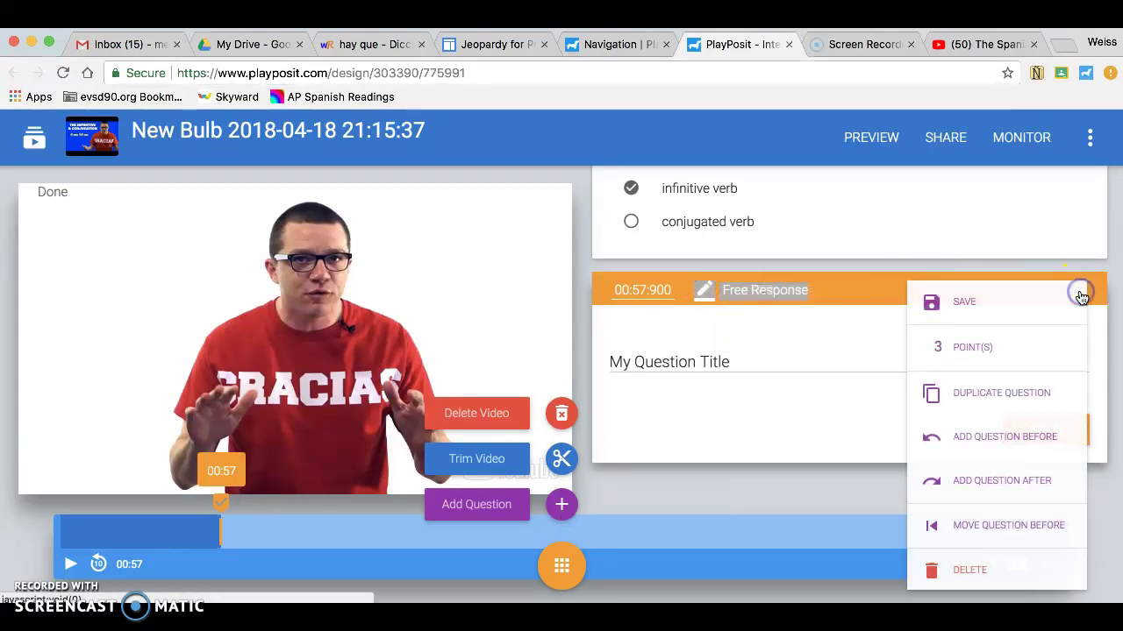
{"action": "left_click", "coordinate": [953, 568]}
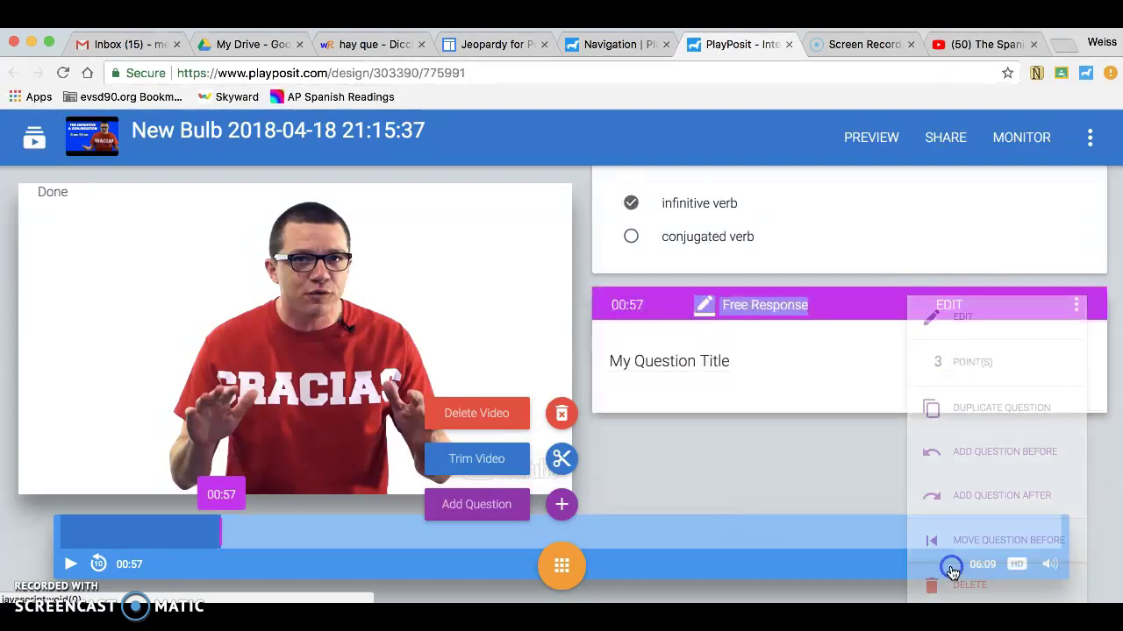
Step: Insert another question at 00:57 to look over the available question types
{"action": "left_click", "coordinate": [562, 505]}
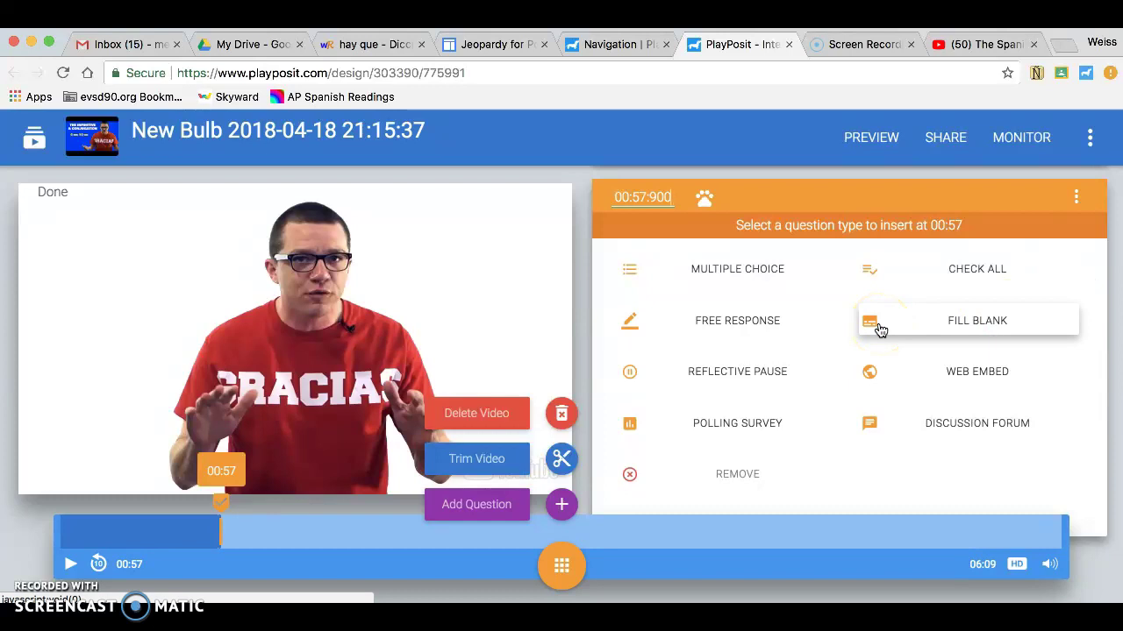
{"action": "left_click", "coordinate": [582, 257]}
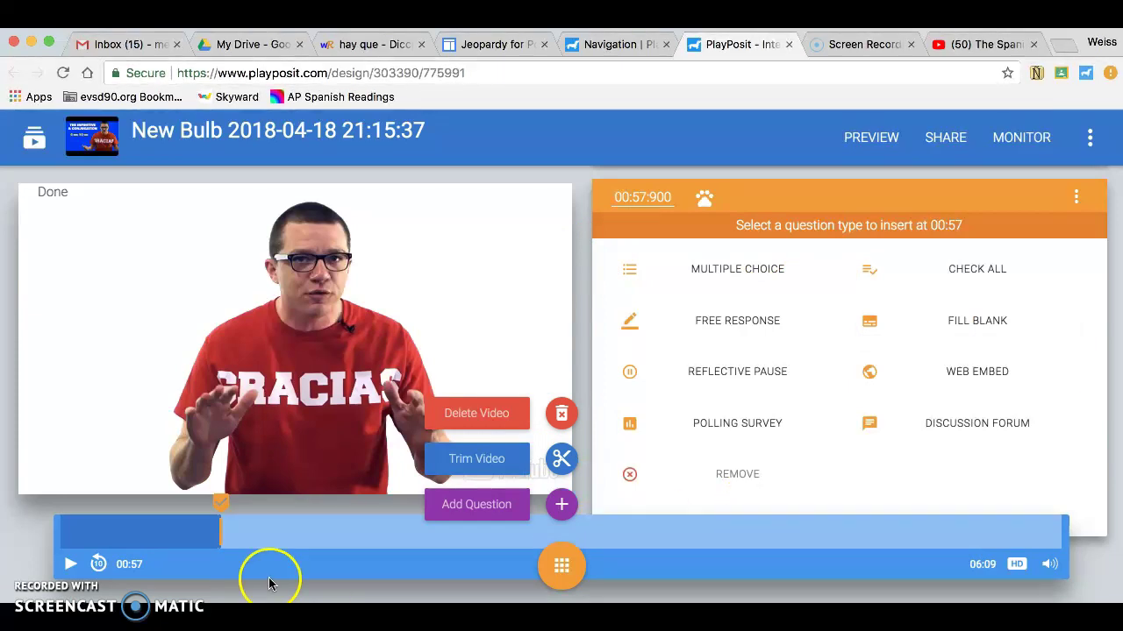
Step: Move the video ahead to 01:51, pause it, and delete the question at 00:57 that has no type chosen
{"action": "left_click", "coordinate": [359, 533]}
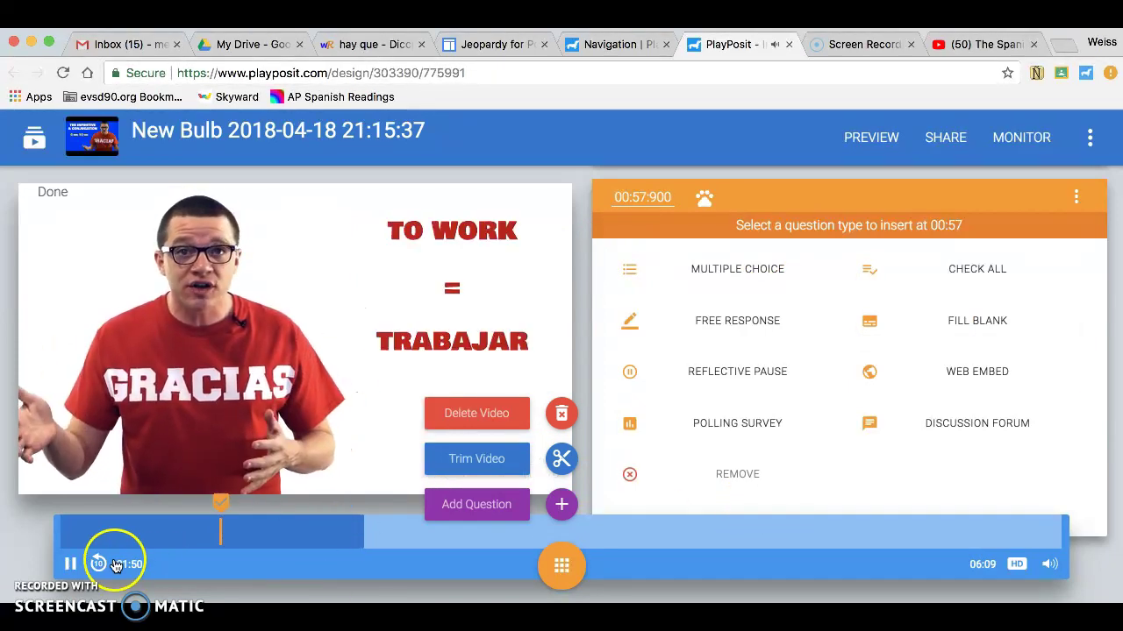
{"action": "left_click", "coordinate": [70, 564]}
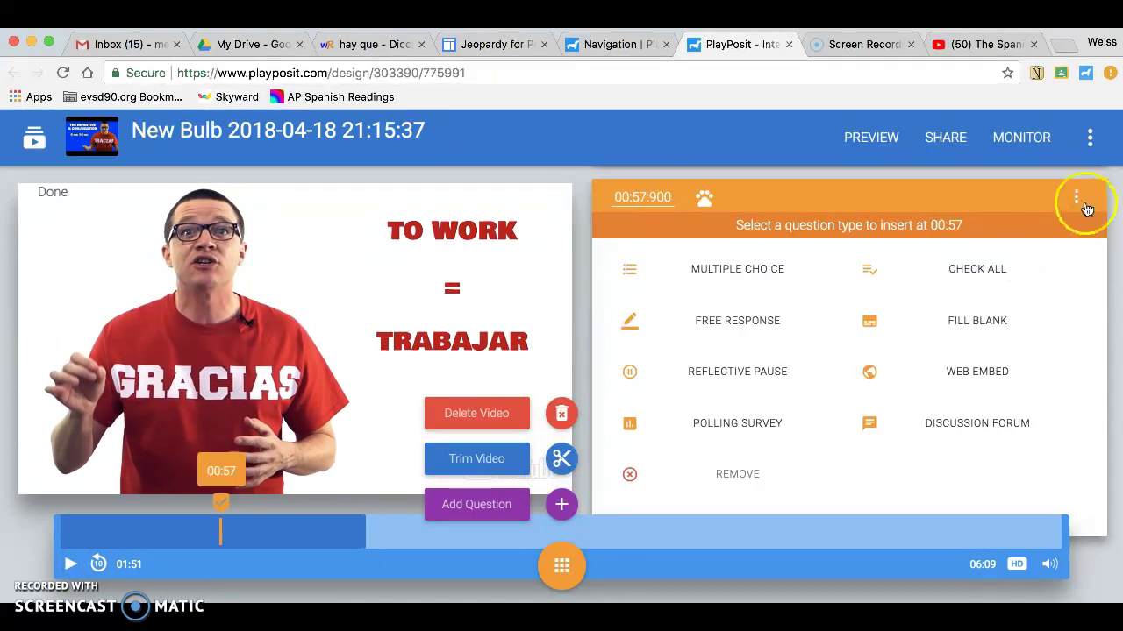
{"action": "left_click", "coordinate": [1082, 201]}
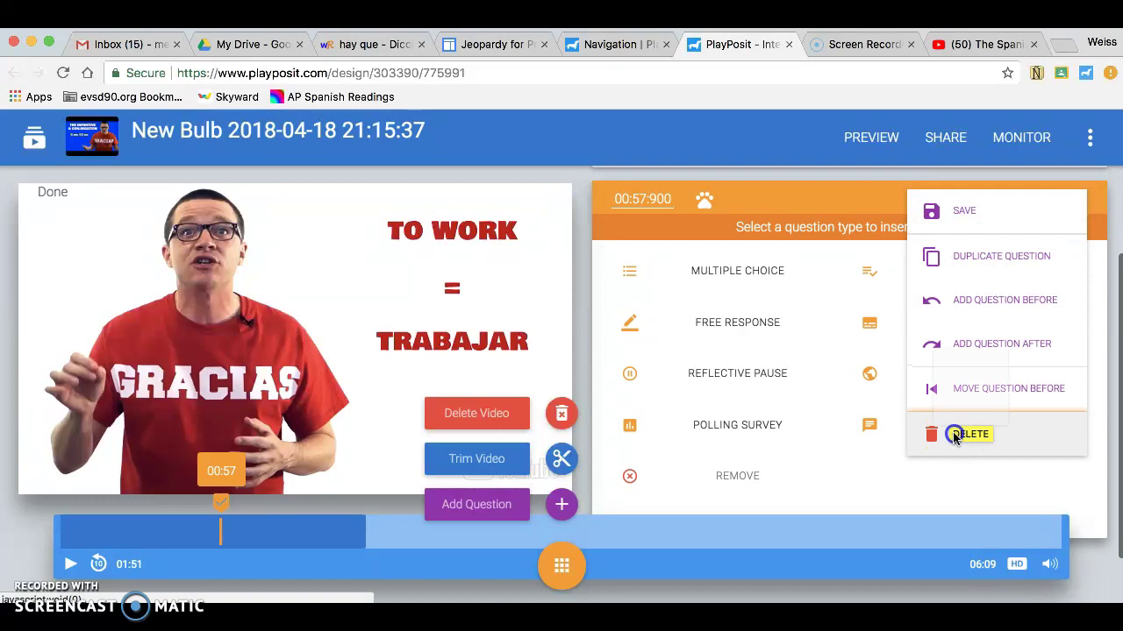
{"action": "left_click", "coordinate": [955, 436]}
{"action": "left_click", "coordinate": [837, 454]}
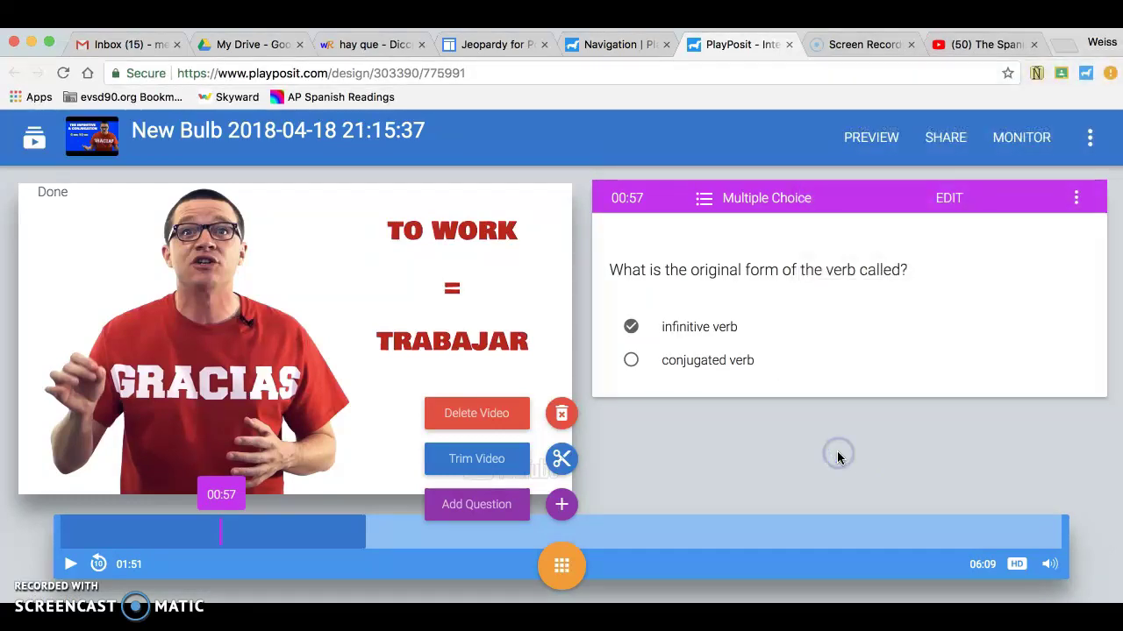
{"action": "left_click", "coordinate": [574, 478]}
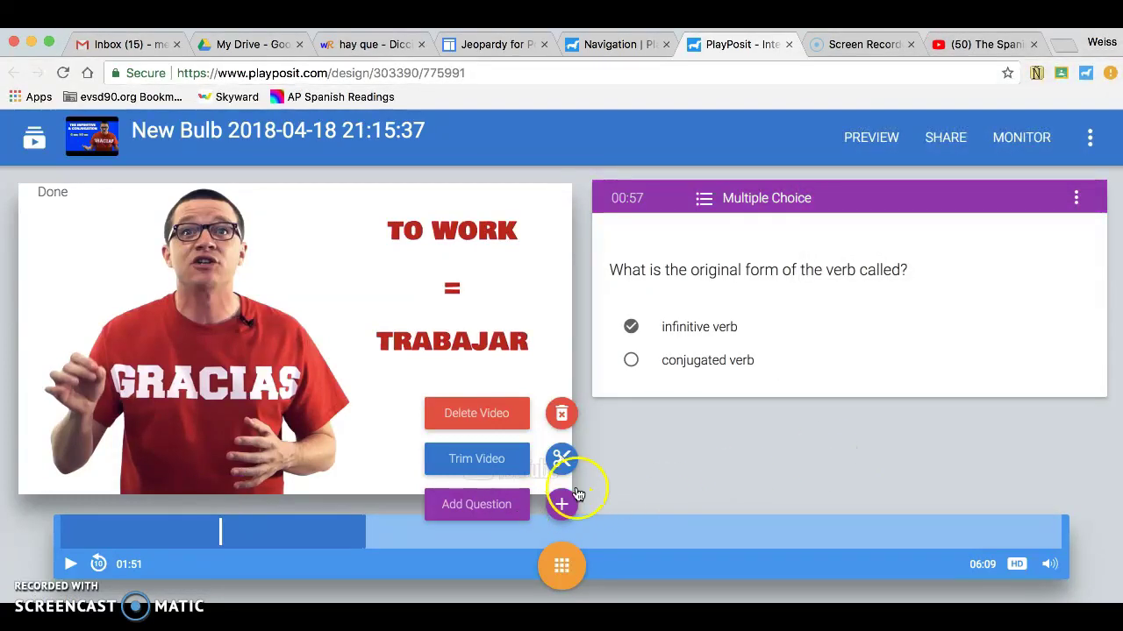
{"action": "left_click", "coordinate": [897, 464]}
{"action": "left_click", "coordinate": [807, 478]}
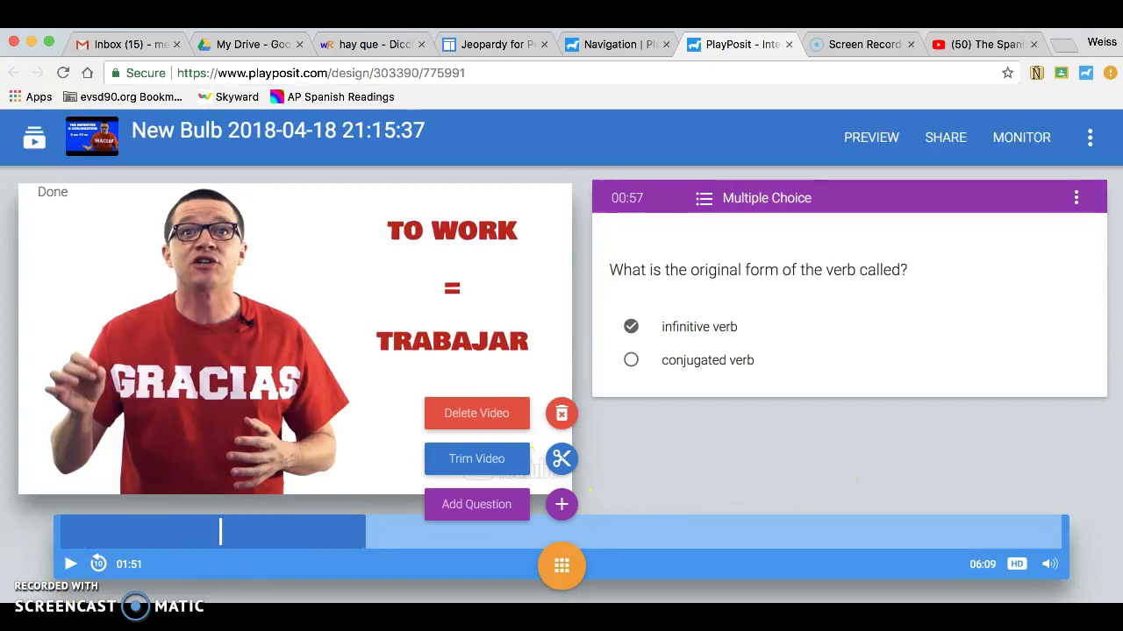
Step: Save and finish the bulb to return to the list of bulbs
{"action": "left_click", "coordinate": [1090, 140]}
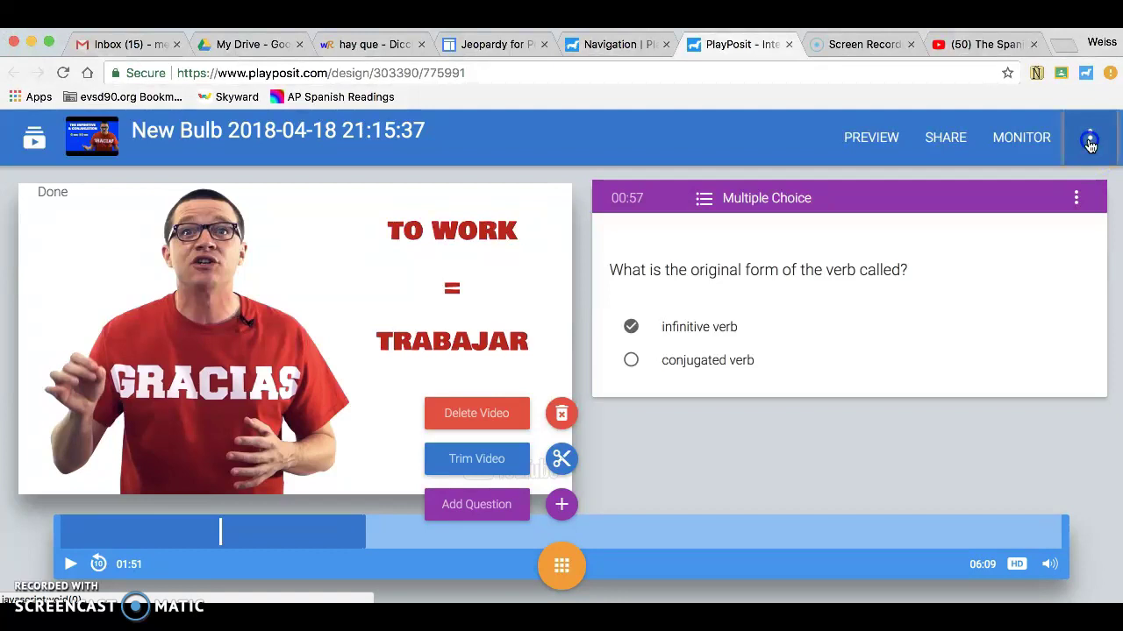
{"action": "left_click", "coordinate": [1071, 383]}
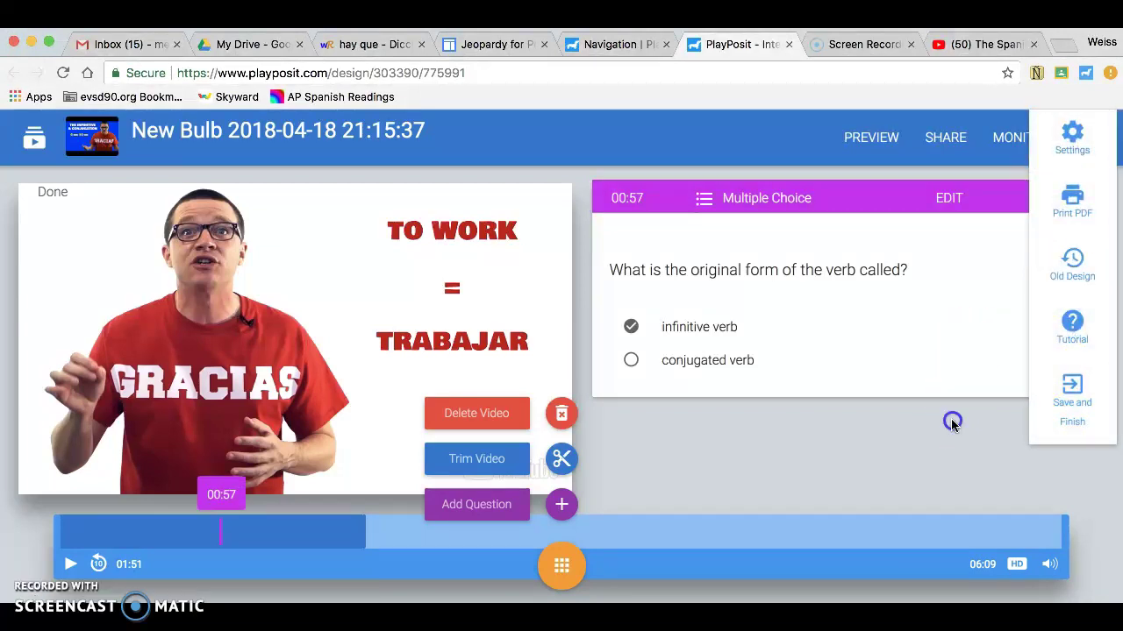
{"action": "left_click", "coordinate": [1087, 143]}
{"action": "left_click", "coordinate": [1082, 409]}
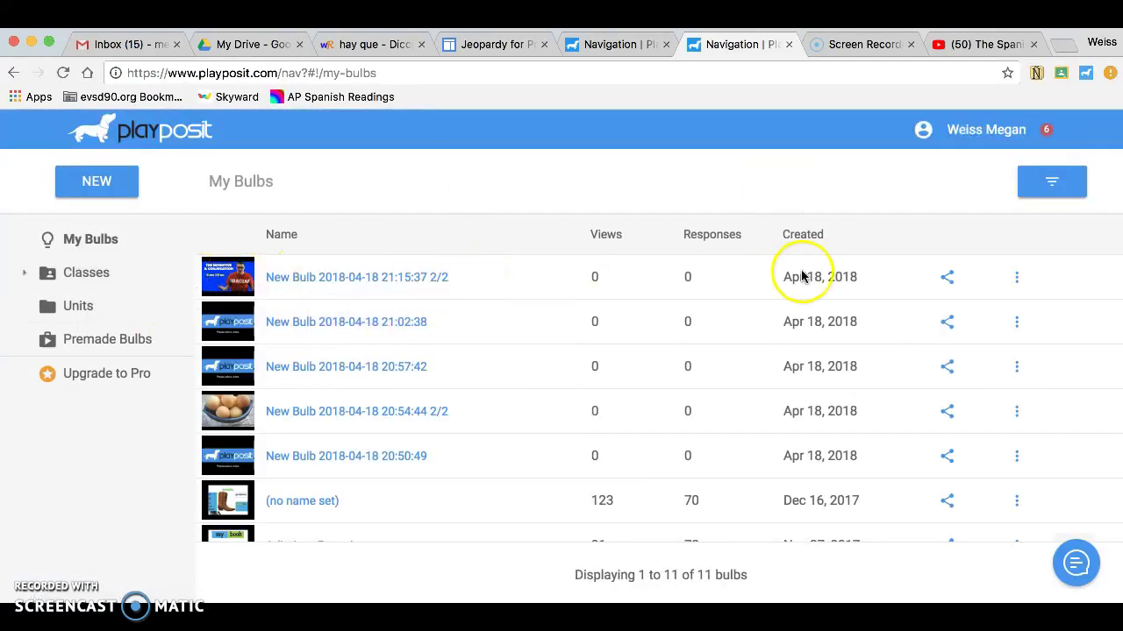
Step: Reopen the newest bulb for editing to view its video and question, close the editor, and dismiss the bulb's options
{"action": "left_click", "coordinate": [1015, 276]}
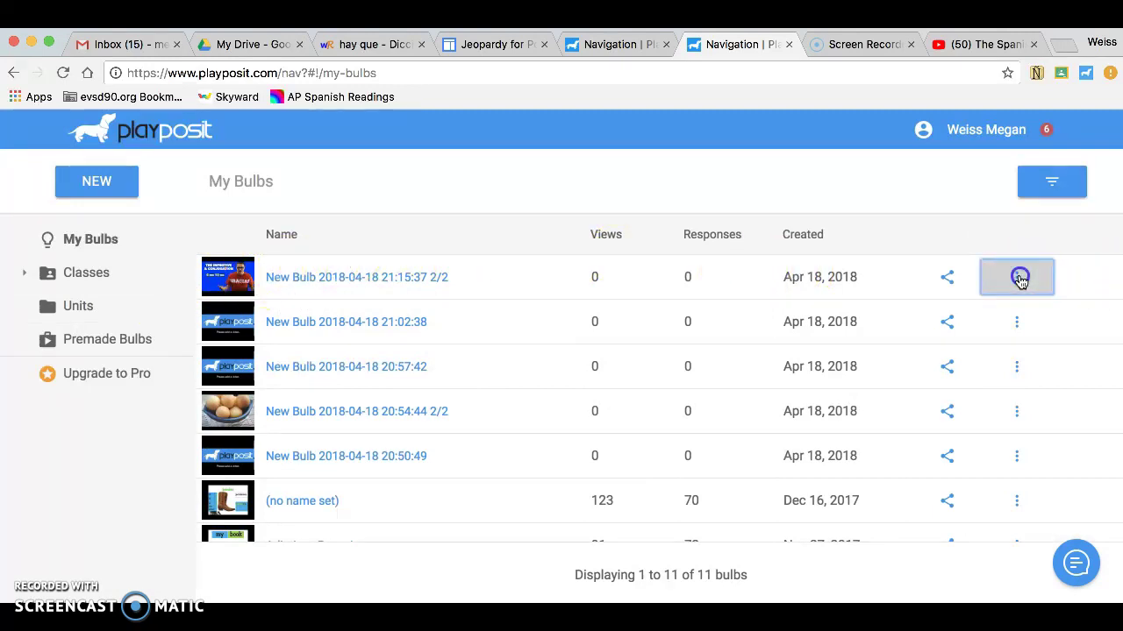
{"action": "left_click", "coordinate": [957, 137]}
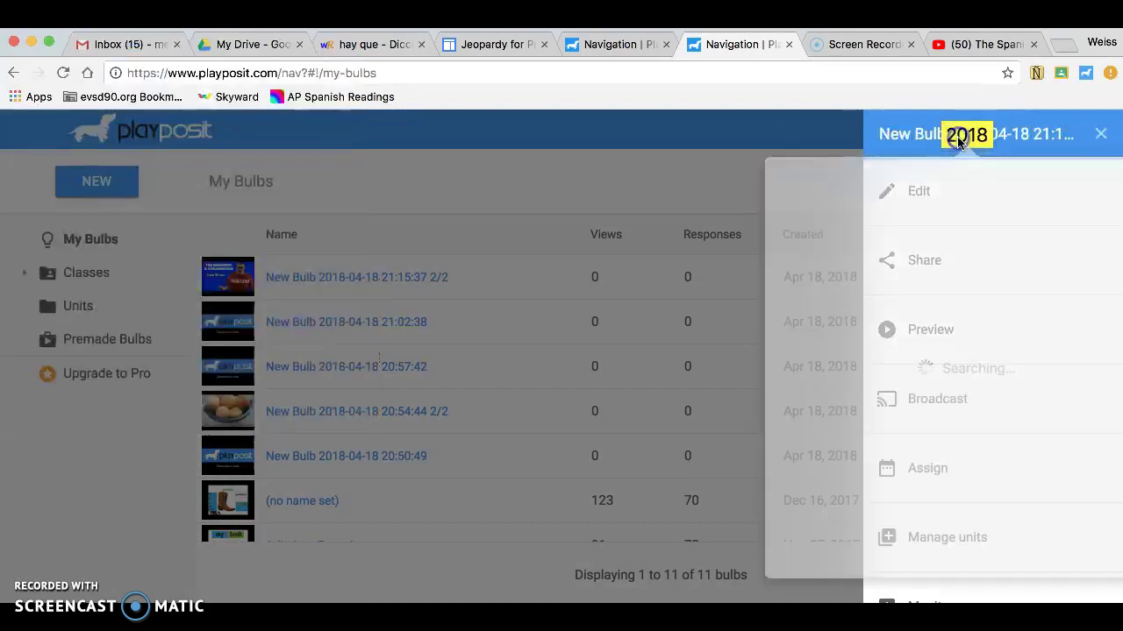
{"action": "left_click", "coordinate": [918, 137]}
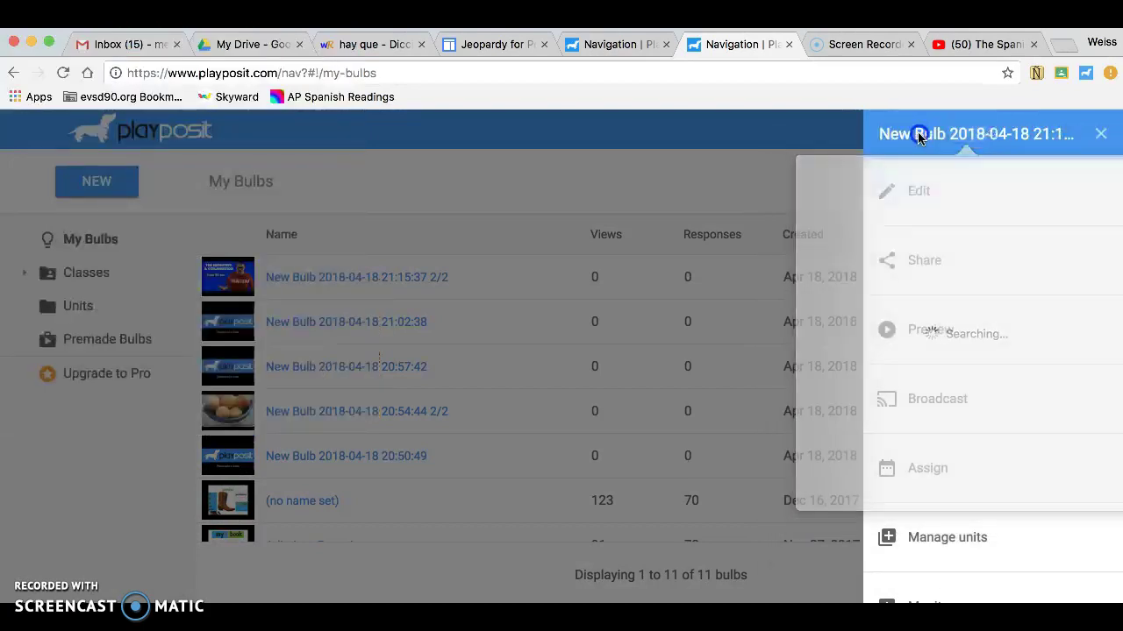
{"action": "left_click", "coordinate": [919, 191]}
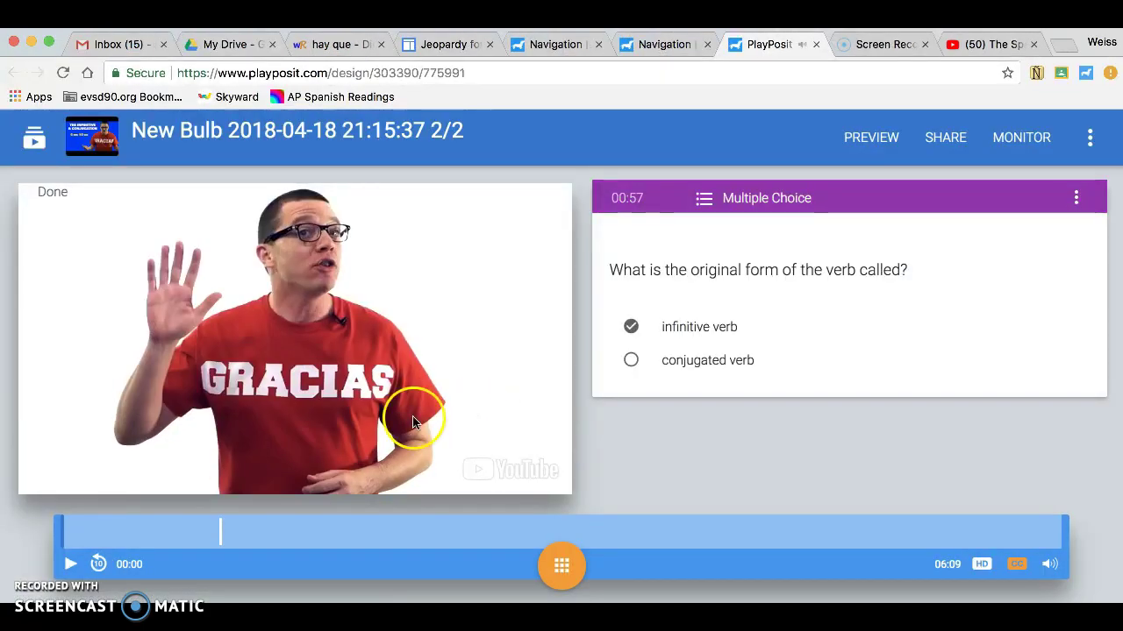
{"action": "left_click", "coordinate": [70, 564]}
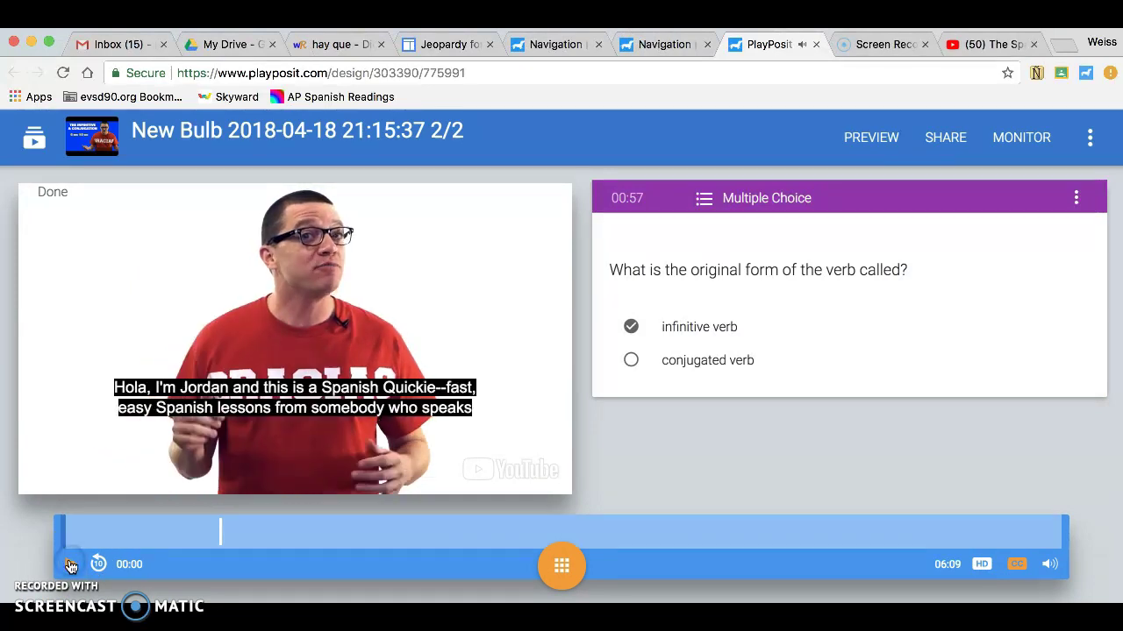
{"action": "left_click", "coordinate": [815, 50]}
{"action": "left_click", "coordinate": [694, 194]}
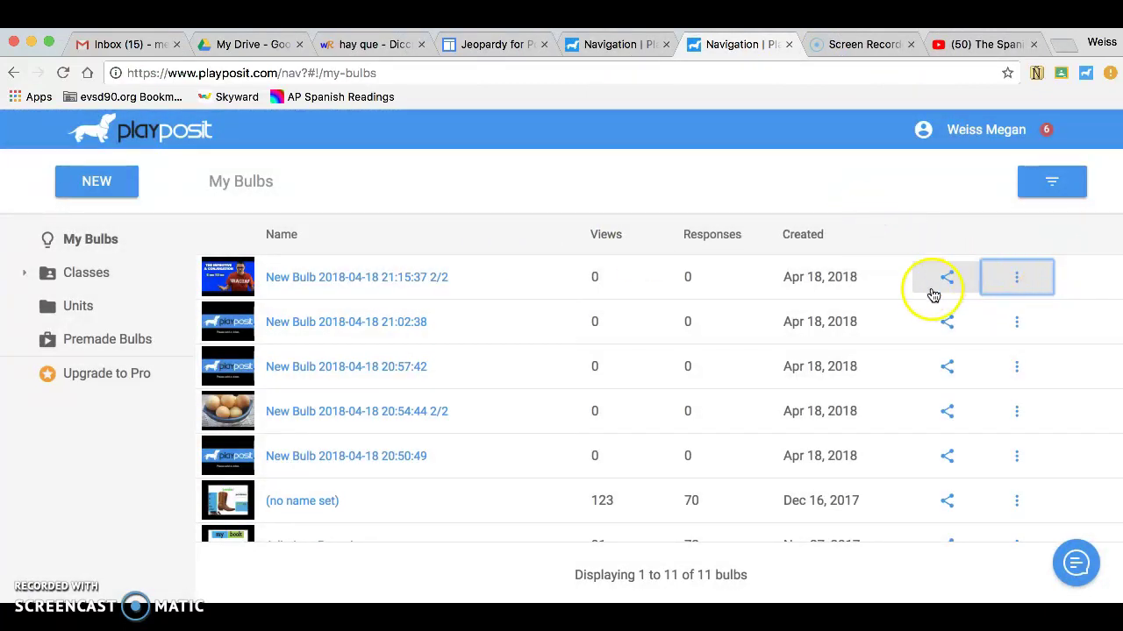
Step: Open the sharing options for the newest bulb and copy its Share URL
{"action": "left_click", "coordinate": [946, 279]}
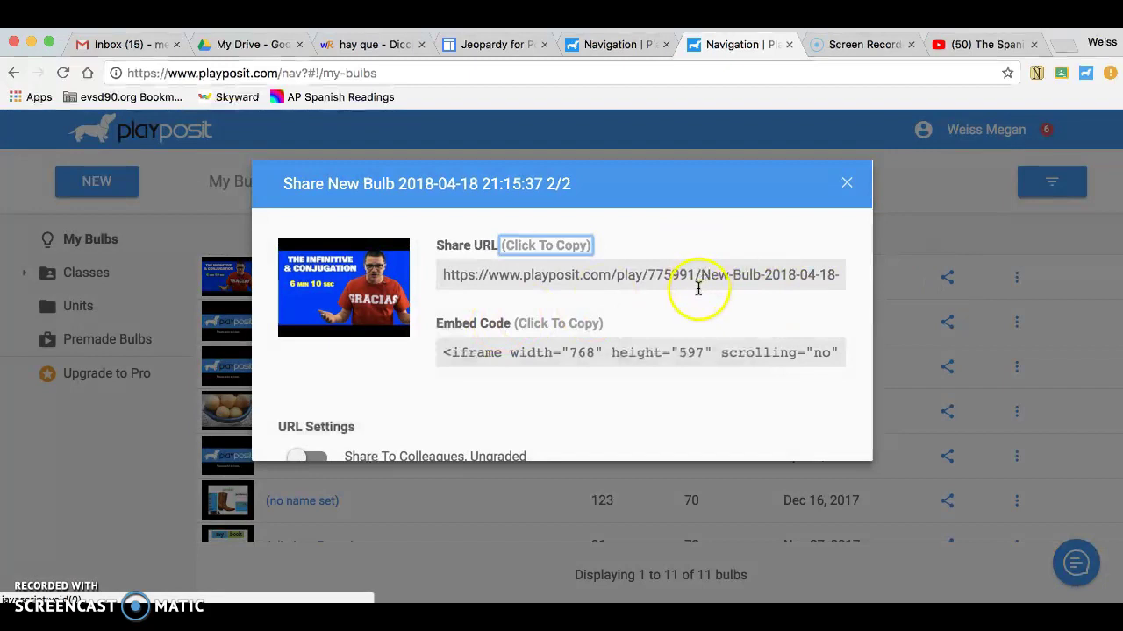
{"action": "double_click", "coordinate": [671, 276]}
{"action": "left_click", "coordinate": [677, 407]}
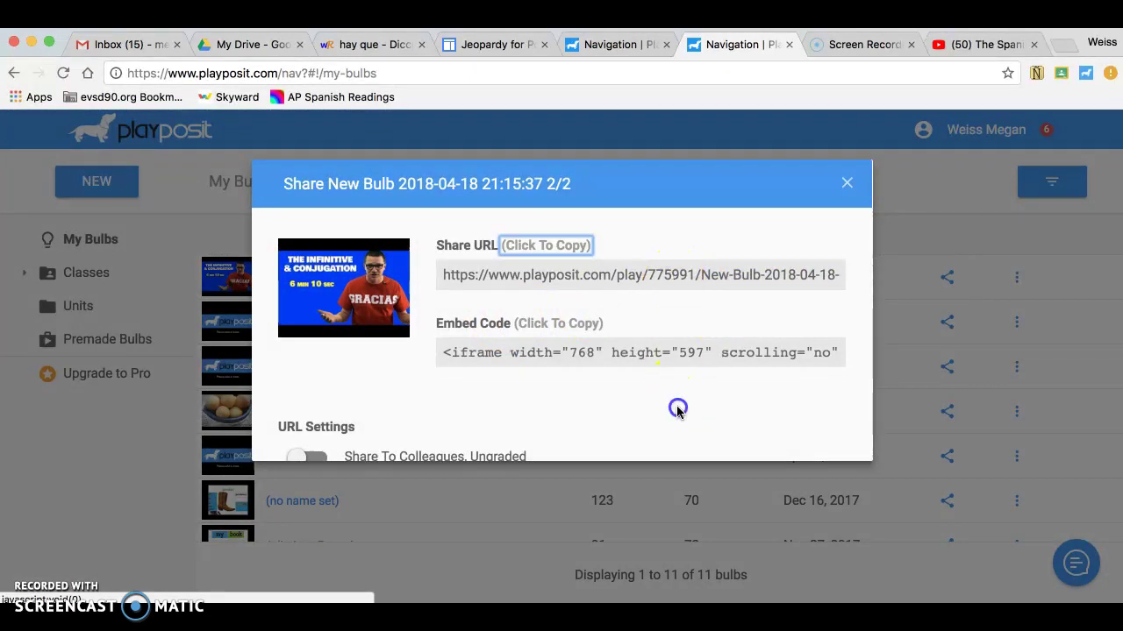
{"action": "left_click", "coordinate": [573, 288]}
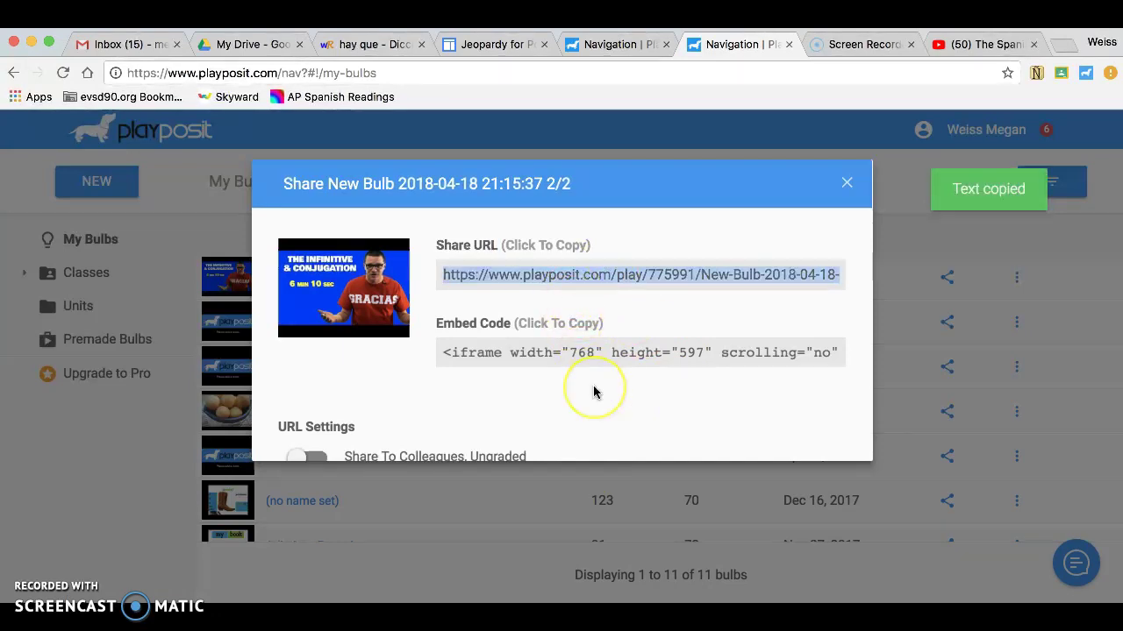
Step: Try out "Share To Colleagues, Ungraded" and "Do Not Require Learners To Authenticate", turn both off again, and close the sharing options
{"action": "scroll", "coordinate": [594, 392], "scroll_direction": "down", "scroll_amount": 3}
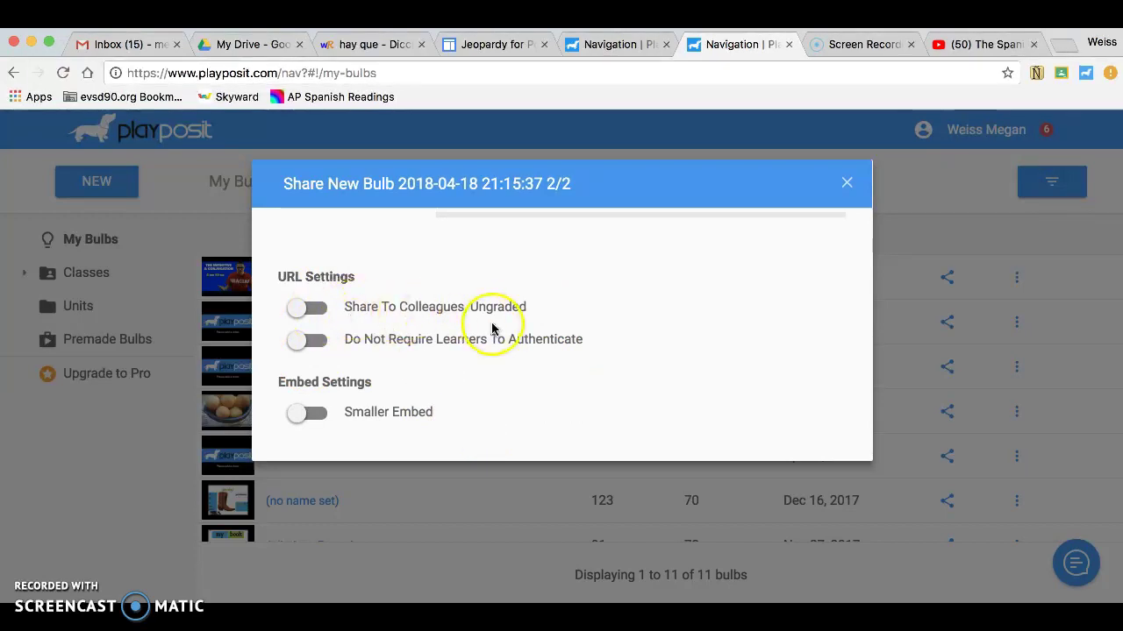
{"action": "left_click", "coordinate": [393, 303]}
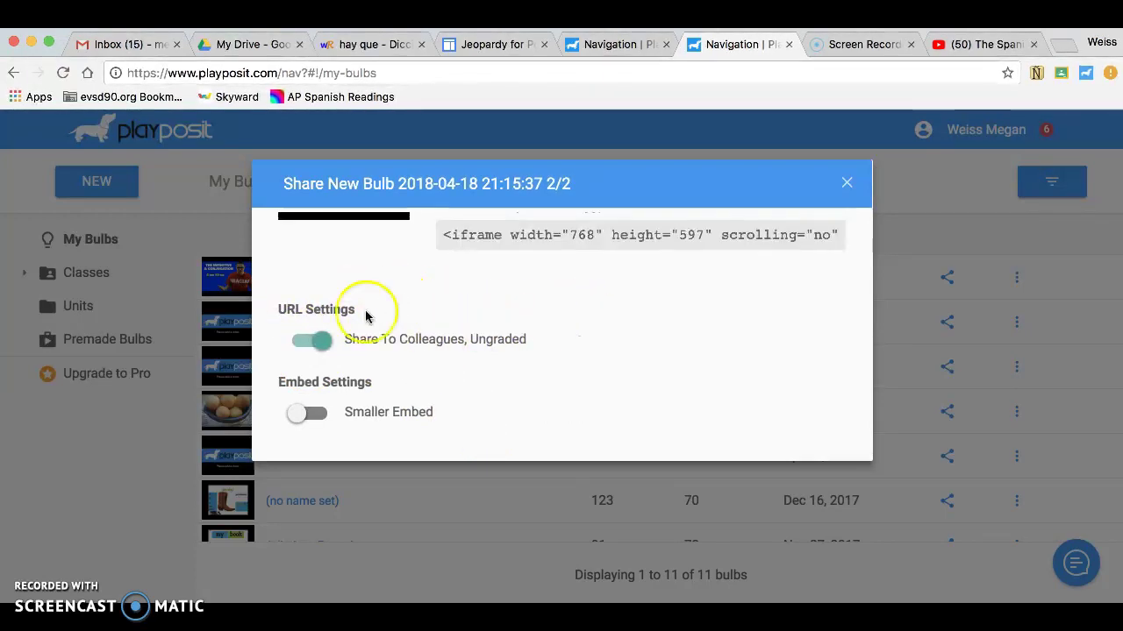
{"action": "left_click", "coordinate": [317, 342]}
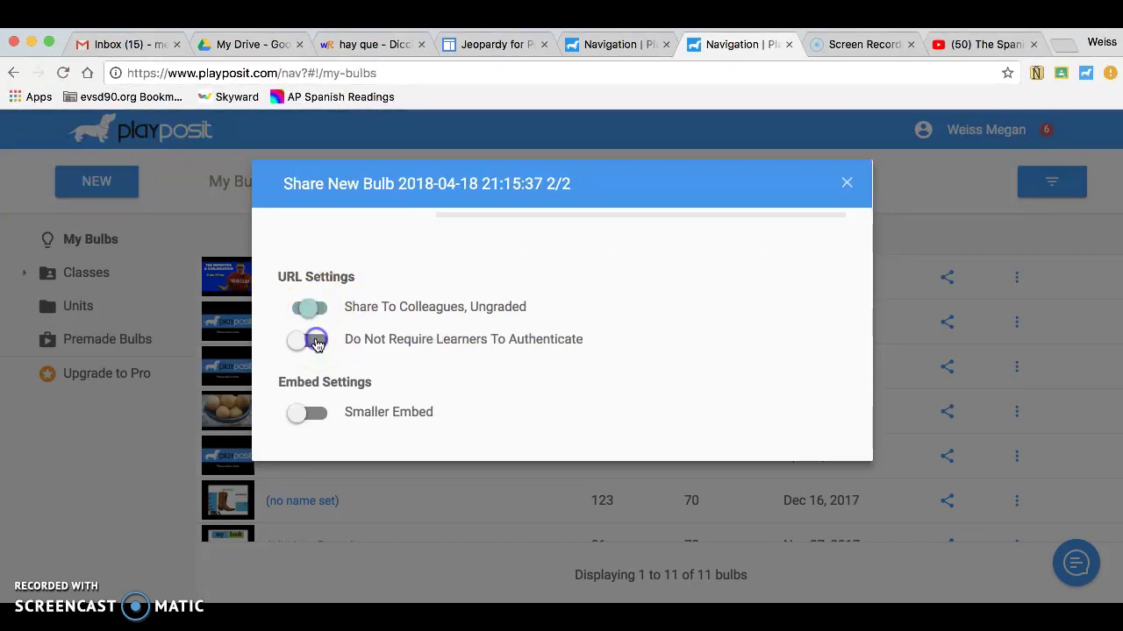
{"action": "left_click", "coordinate": [429, 341]}
{"action": "left_click", "coordinate": [430, 342]}
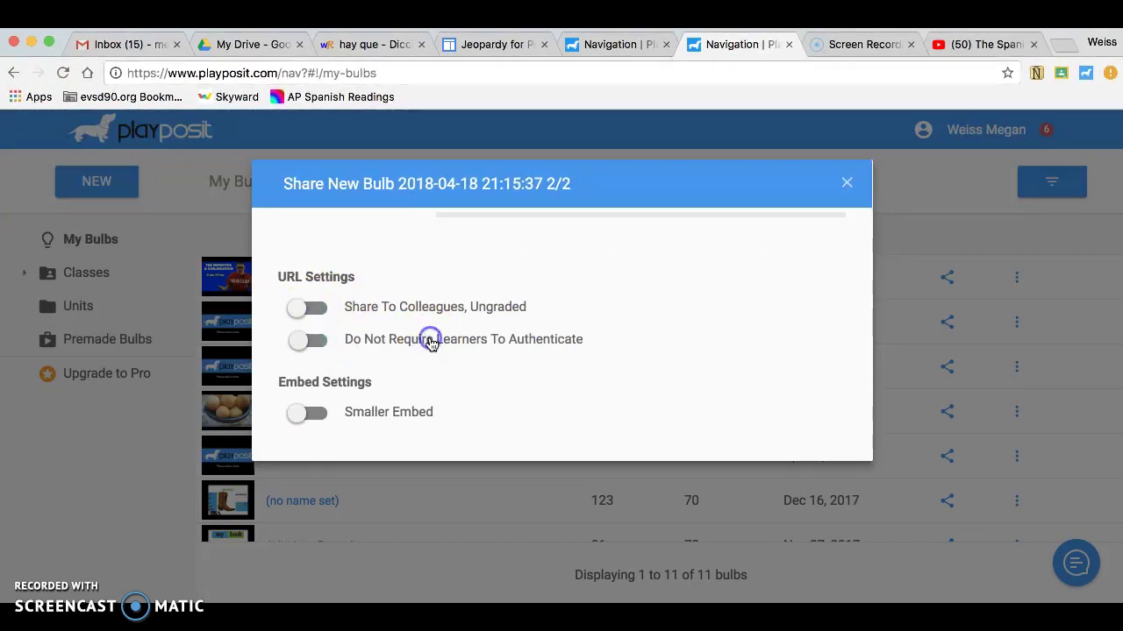
{"action": "left_click", "coordinate": [852, 190]}
{"action": "left_click", "coordinate": [848, 186]}
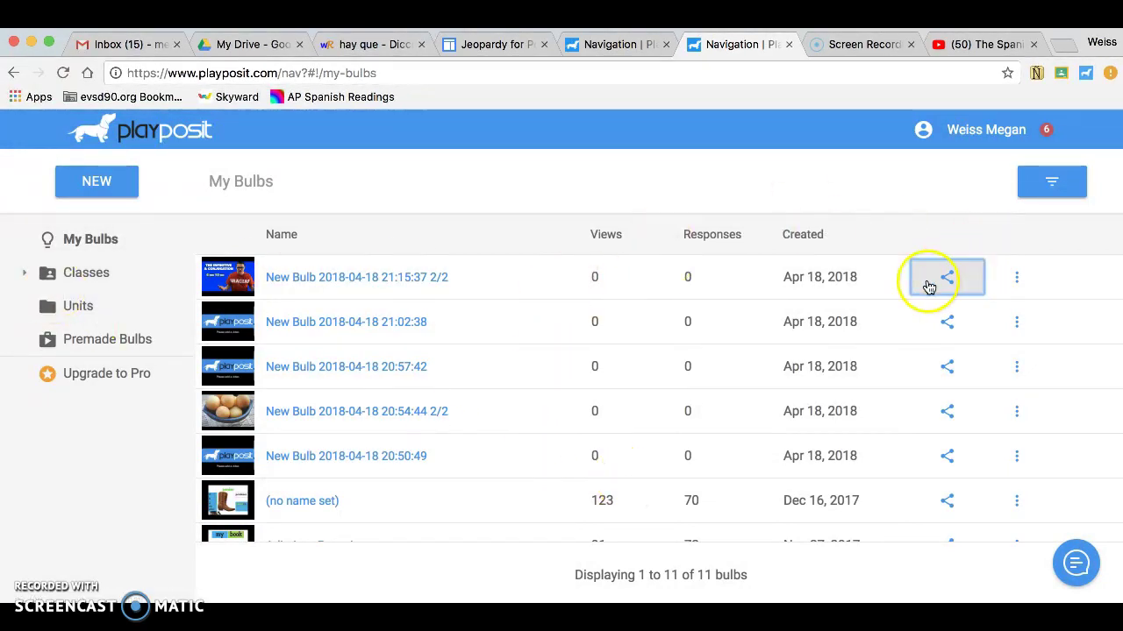
Step: View the list of classes and return to the list of bulbs
{"action": "left_click", "coordinate": [111, 270]}
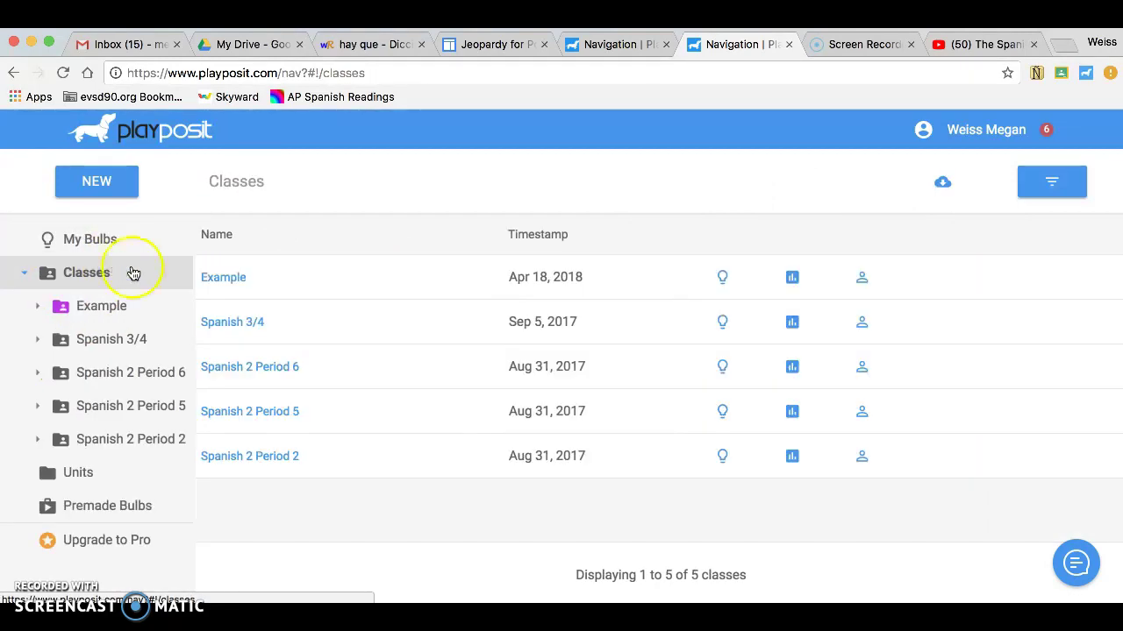
{"action": "left_click", "coordinate": [101, 239]}
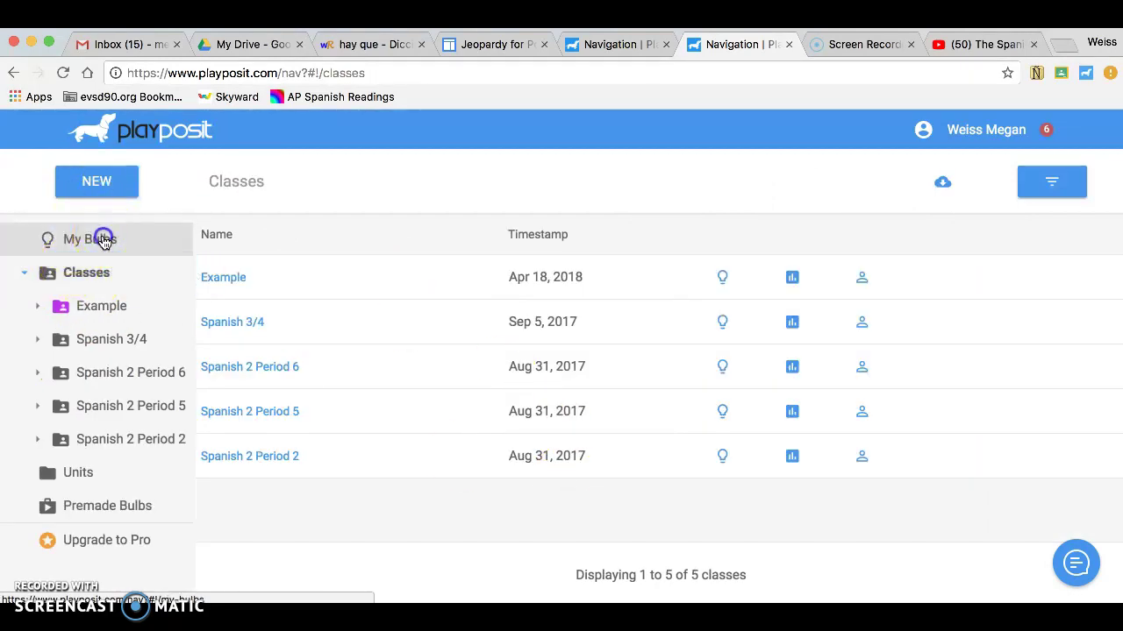